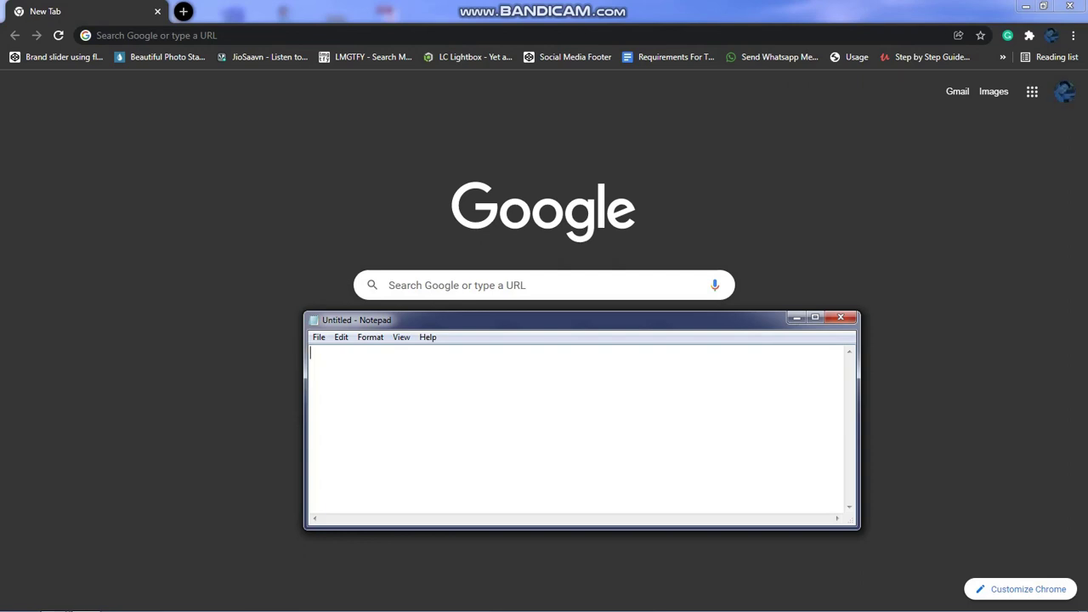
# Type 'Hi All Welcome to my channel' and 'Today we are learning about text convert cases' in Notepad
pyautogui.write('Hi ')
pyautogui.write('All W')
pyautogui.write('elcome ')
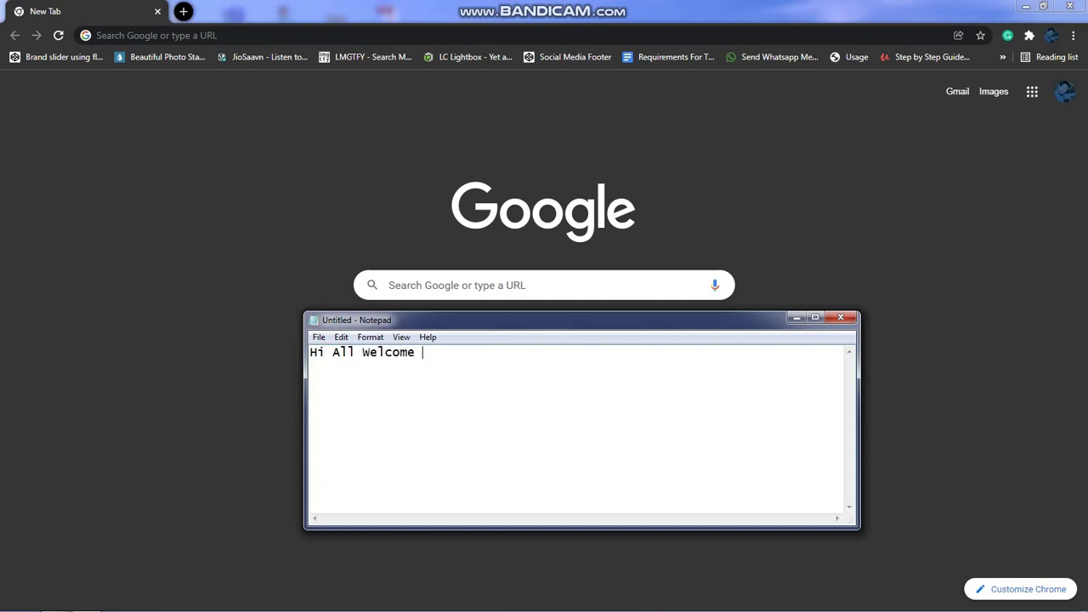
pyautogui.write('to my ')
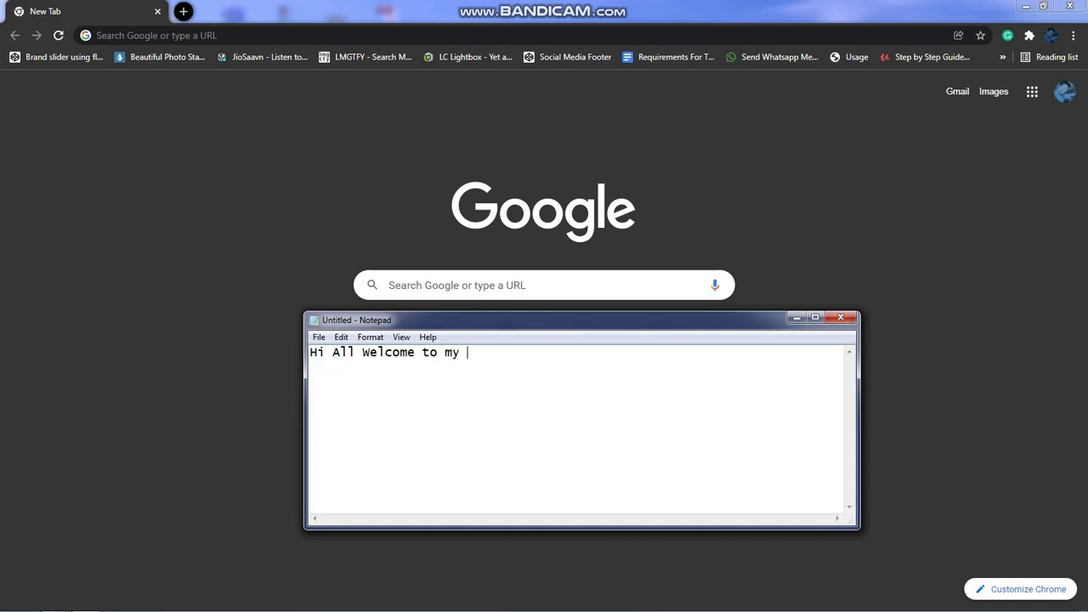
pyautogui.write('channel')
pyautogui.press('Return')
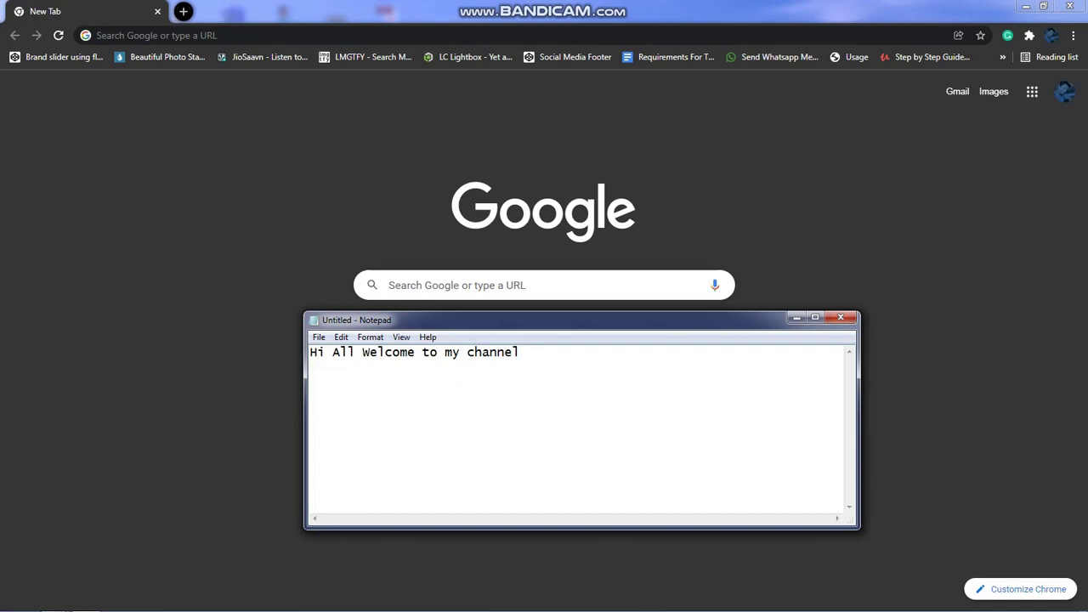
pyautogui.write('Today ')
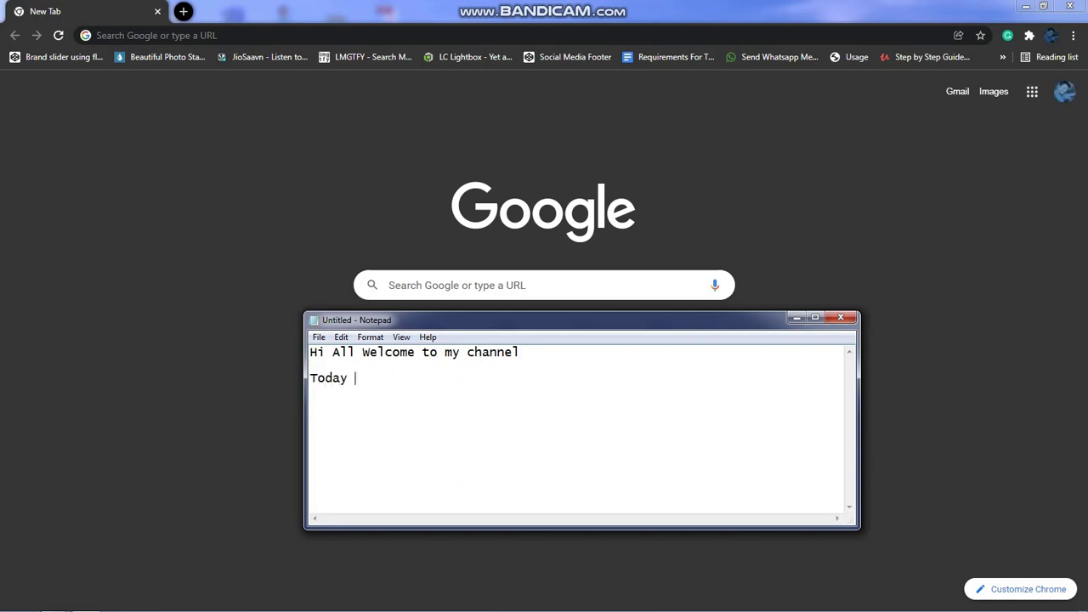
pyautogui.write('we a')
pyautogui.write('re lea')
pyautogui.write('rning ')
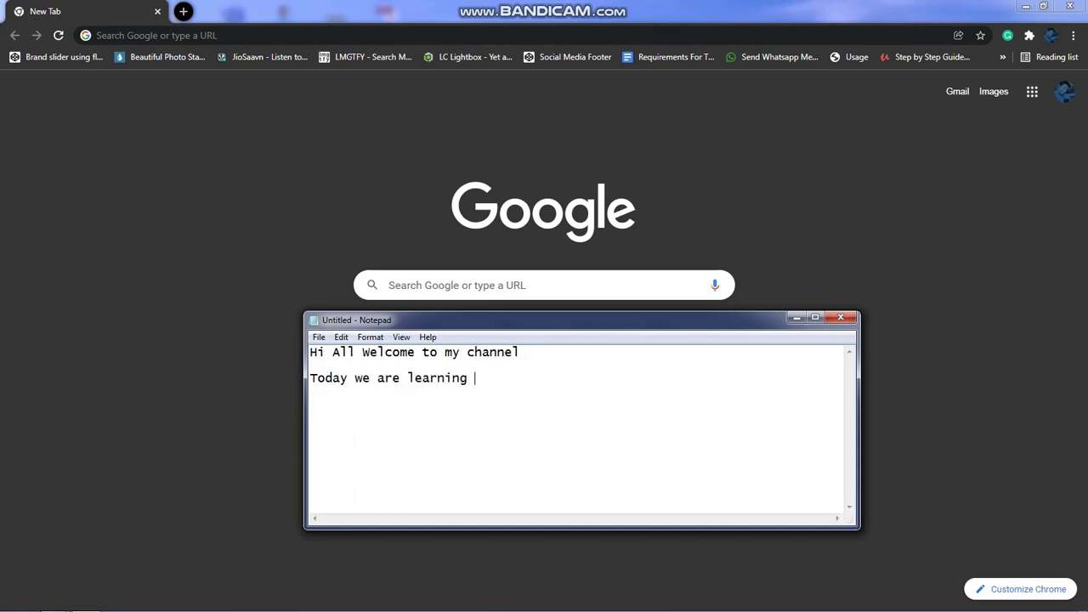
pyautogui.write('about ')
pyautogui.write('text ')
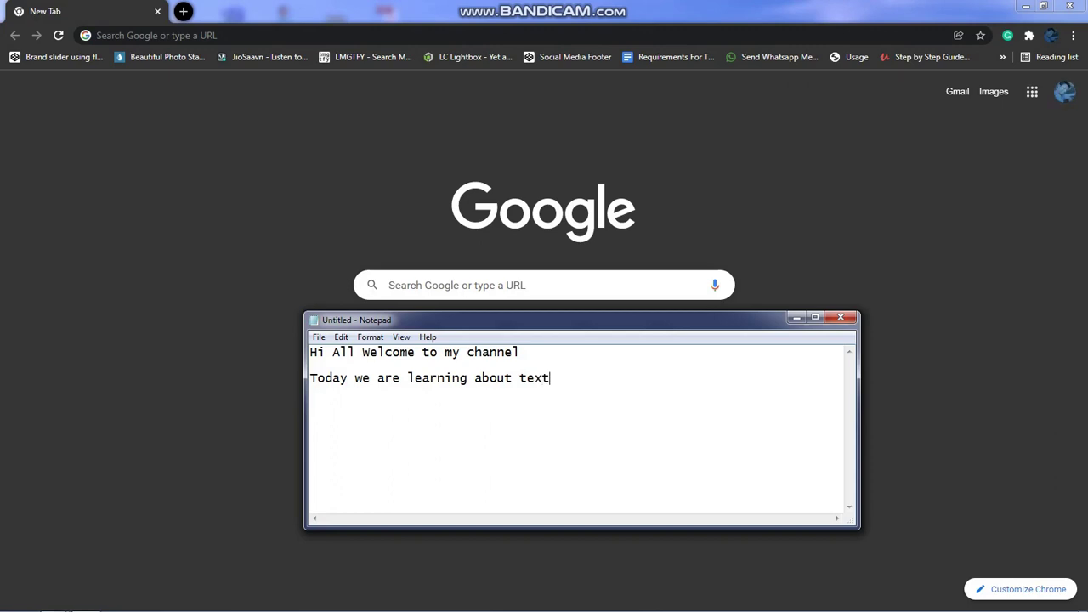
pyautogui.write('cone')
pyautogui.write('v')
pyautogui.press('BackSpace')
pyautogui.press('BackSpace')
pyautogui.write('v')
pyautogui.write('ert ca')
pyautogui.write('ses.')
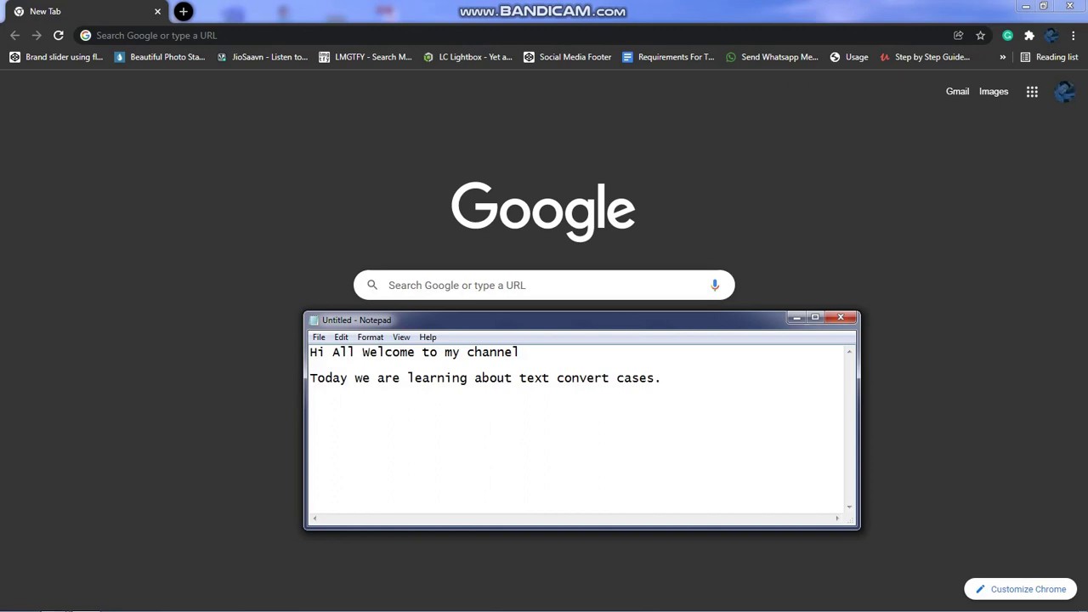
# Add the line 'Let's go................' and minimize Notepad
pyautogui.write('Let;s')
pyautogui.press('BackSpace')
pyautogui.write("'")
pyautogui.write('s g')
pyautogui.write('o')
pyautogui.write('................')
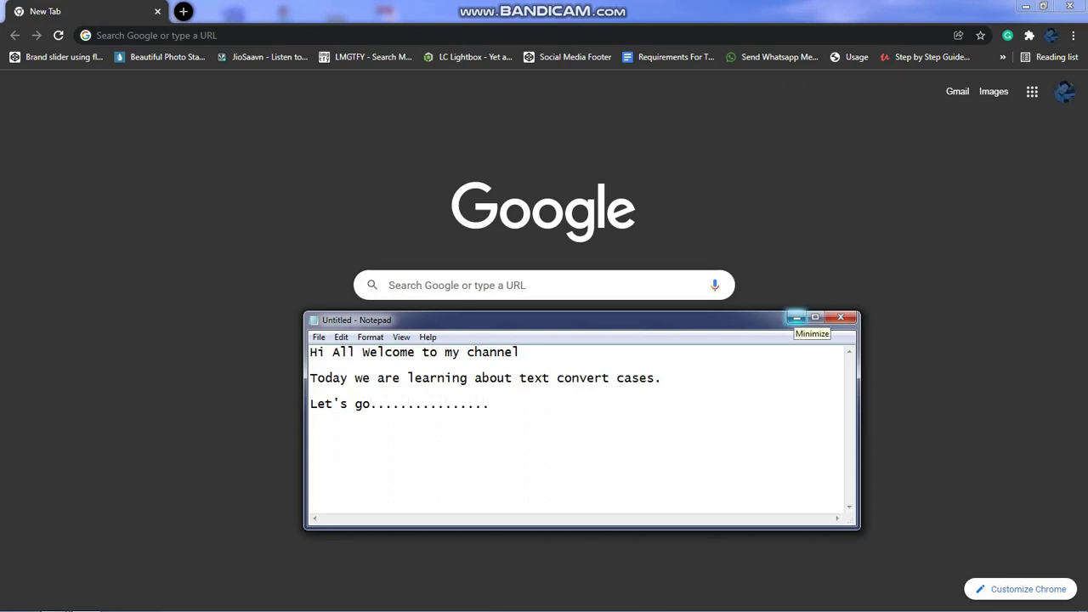
pyautogui.click(797, 317)
# Search Google for 'small to capital'
pyautogui.click(510, 285)
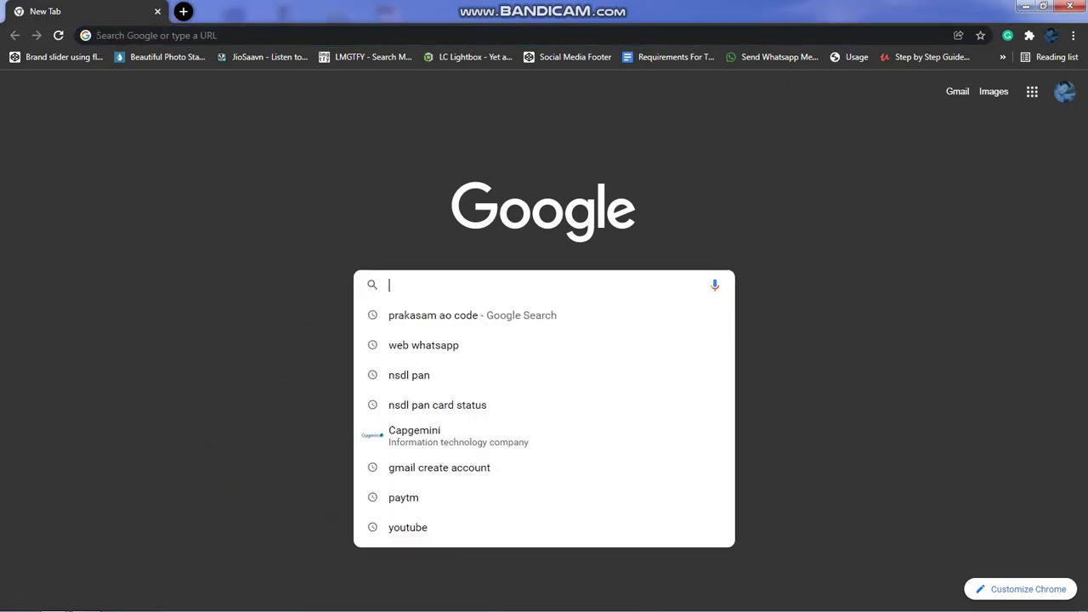
pyautogui.write('sm')
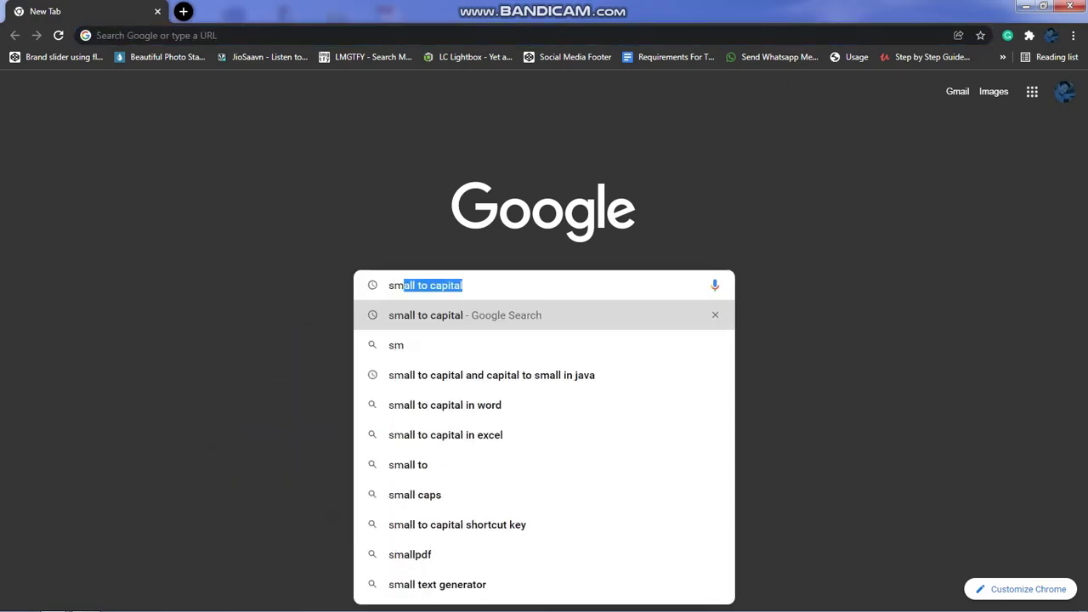
pyautogui.write('all ')
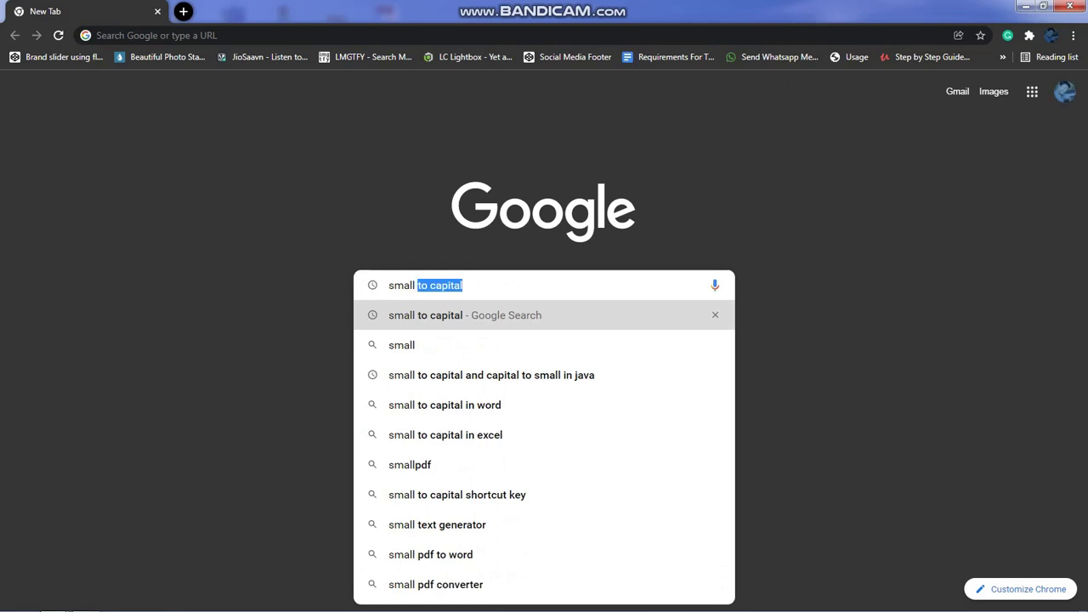
pyautogui.write('to ca')
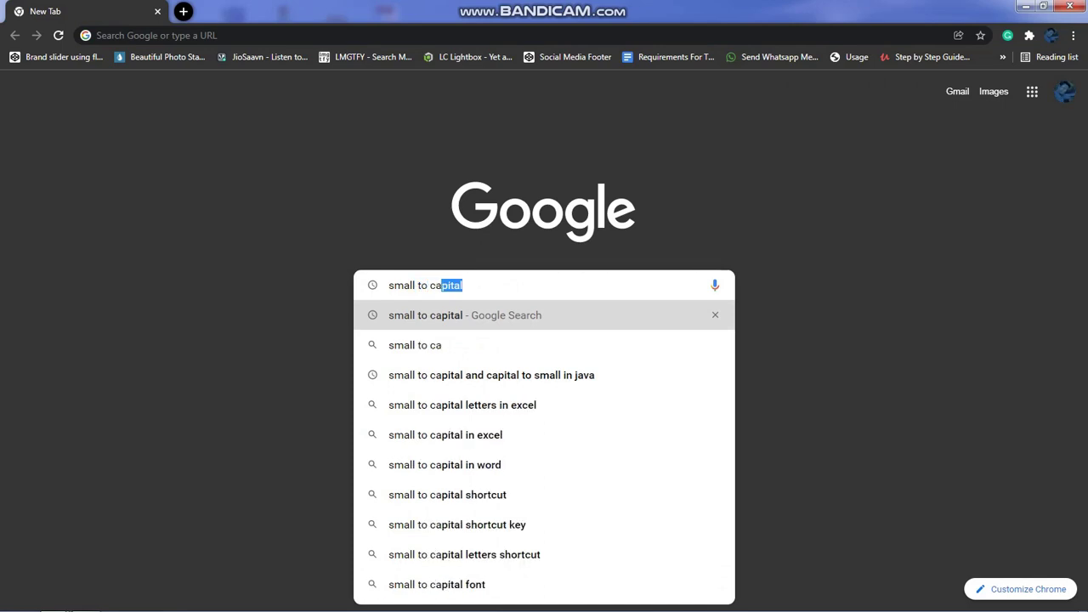
pyautogui.write('p')
pyautogui.write('i')
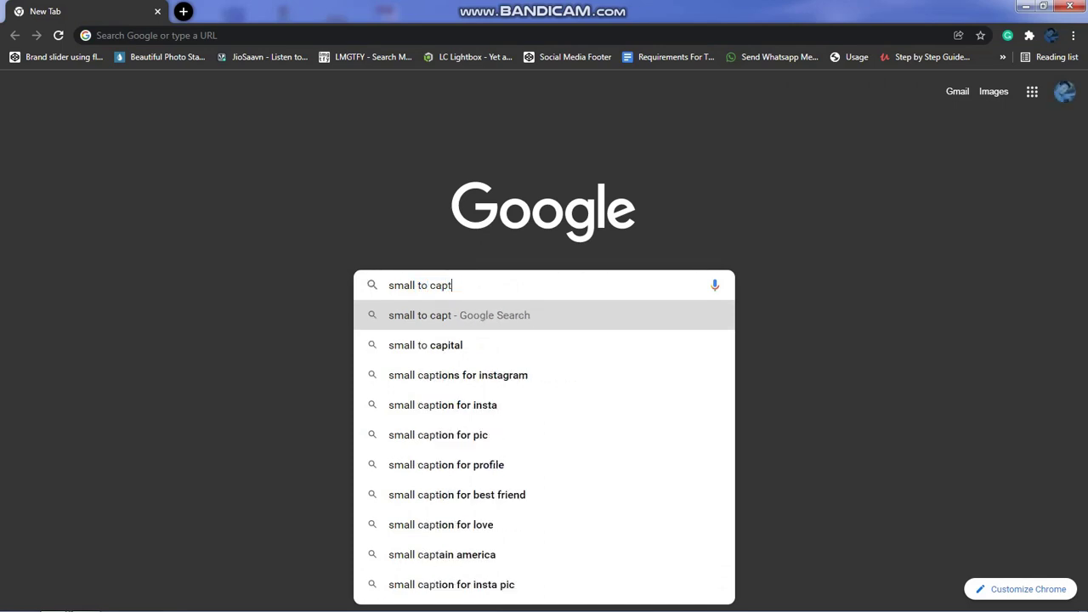
pyautogui.press('BackSpace')
pyautogui.write('i')
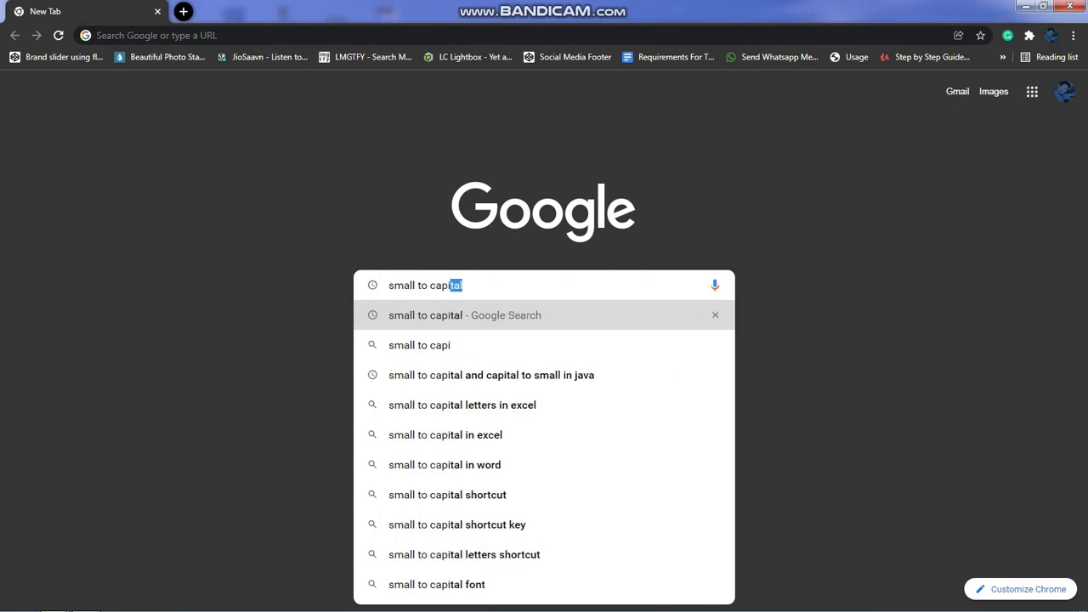
pyautogui.write('tal')
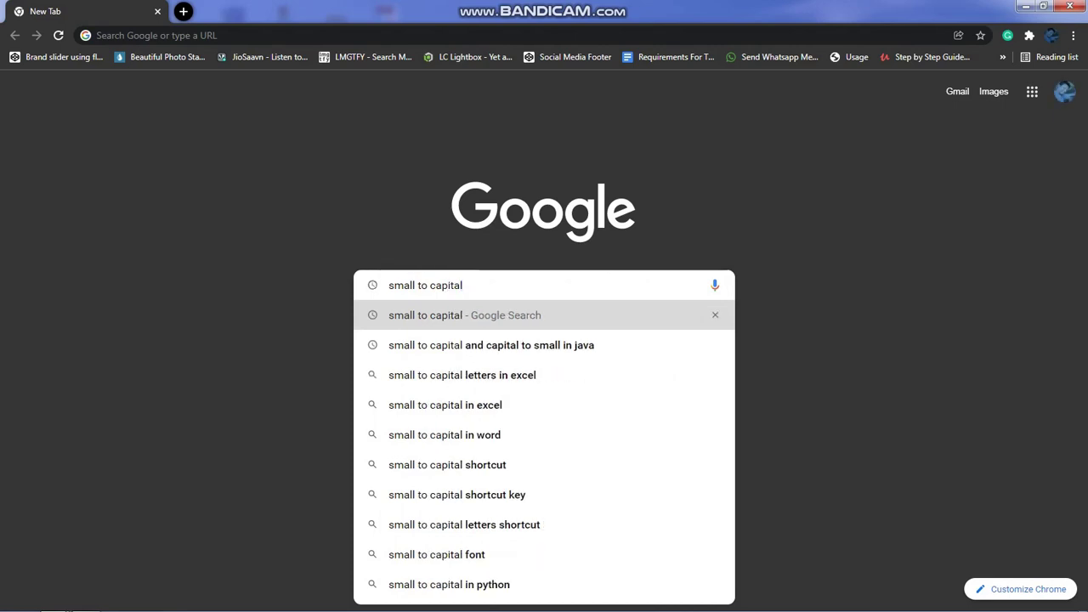
pyautogui.press('Return')
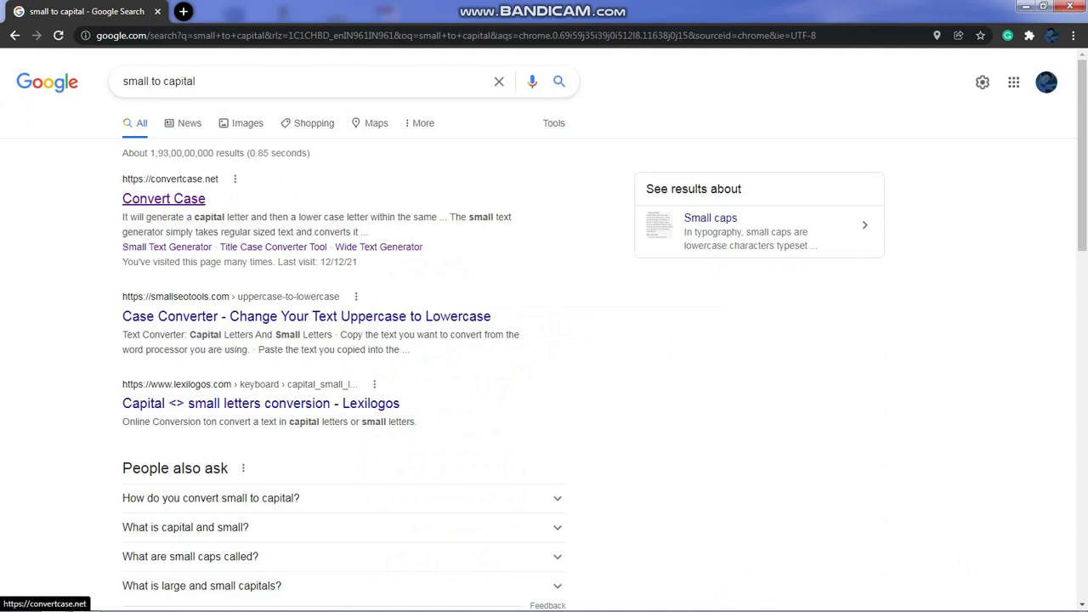
# Open the Convert Case result to load convertcase.net
pyautogui.click(163, 198)
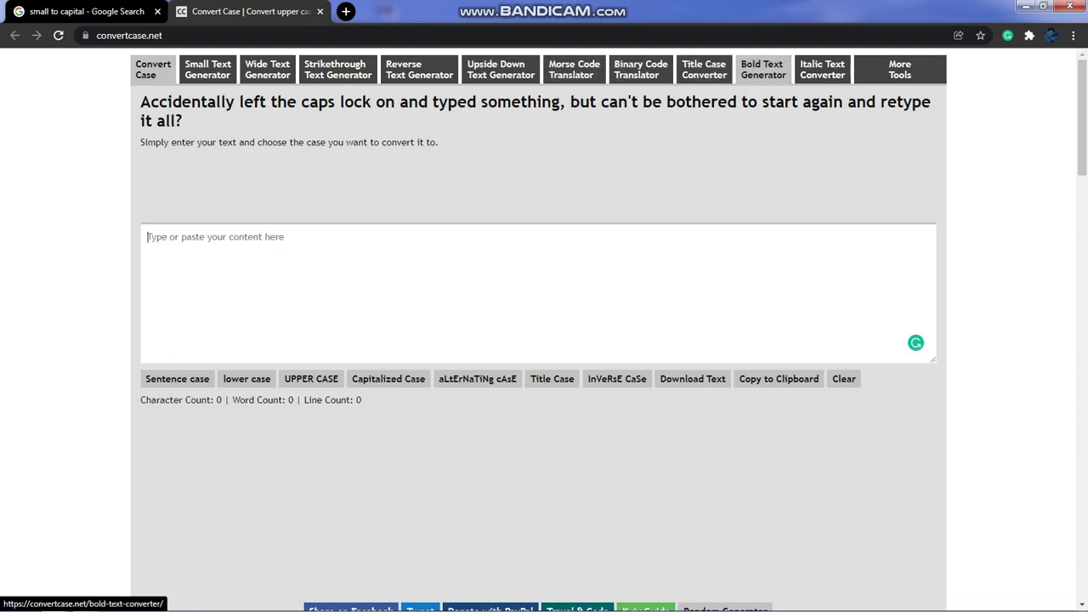
pyautogui.moveTo(900, 69)
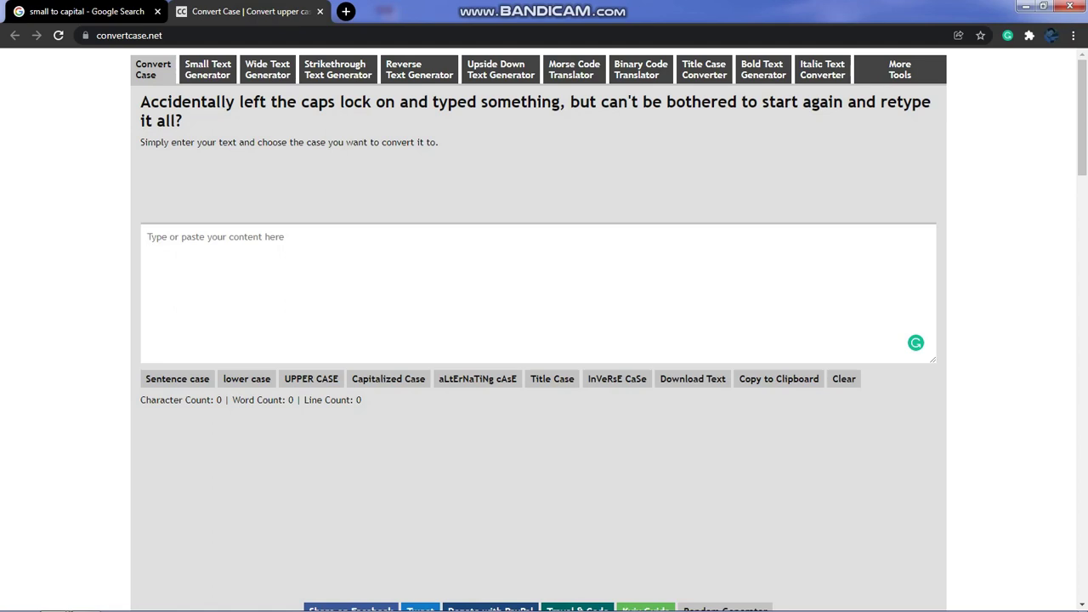
# Copy the page's instruction sentence and paste it into the text box
pyautogui.moveTo(439, 142); pyautogui.dragTo(140, 142)
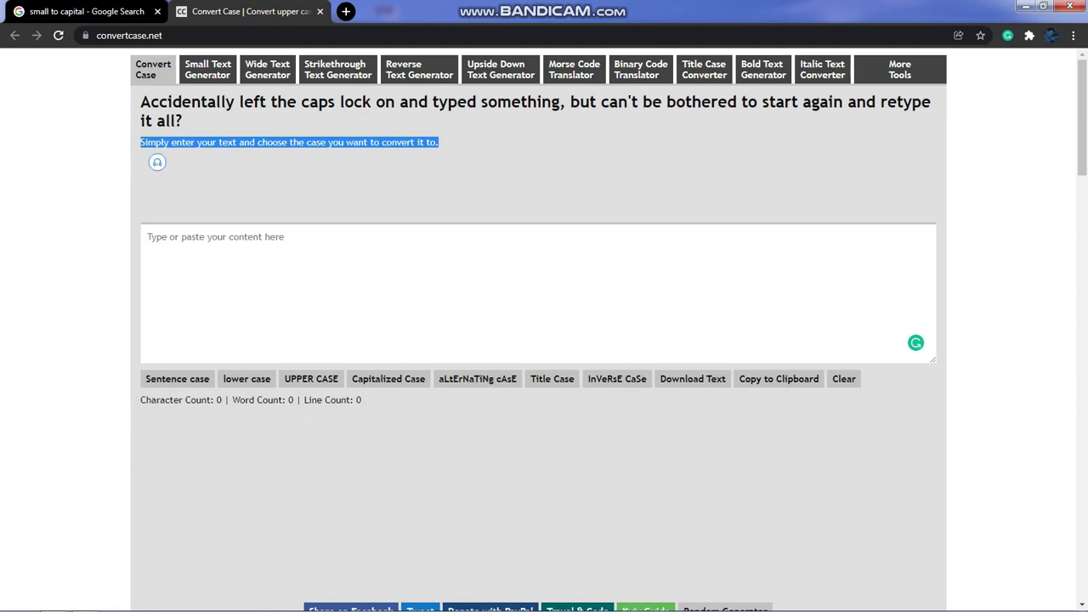
pyautogui.click(147, 237)
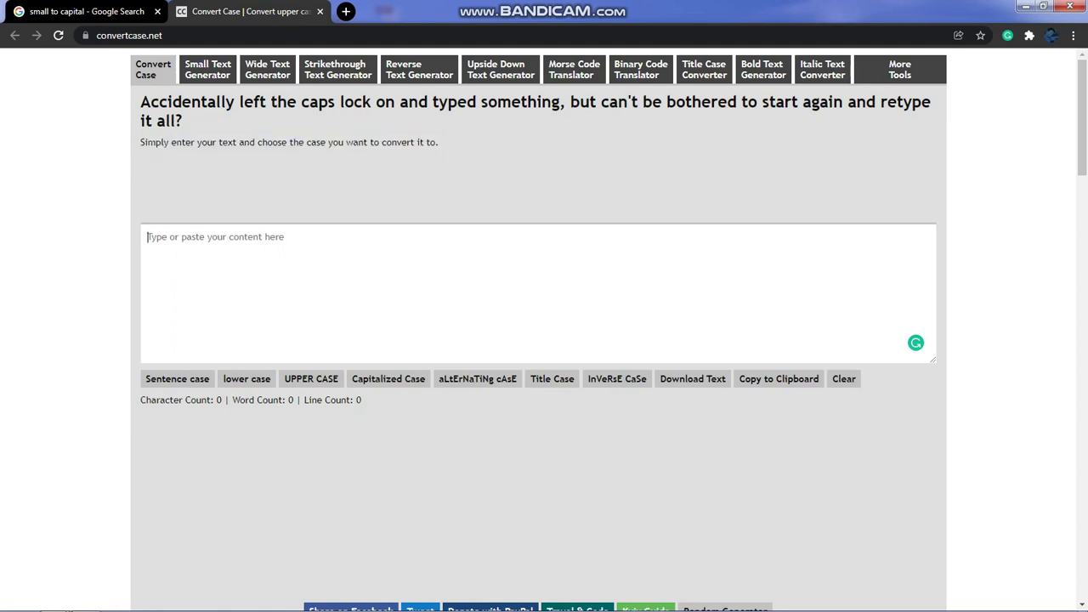
pyautogui.write('Simply enter your text and choose the case you want to convert it to.')
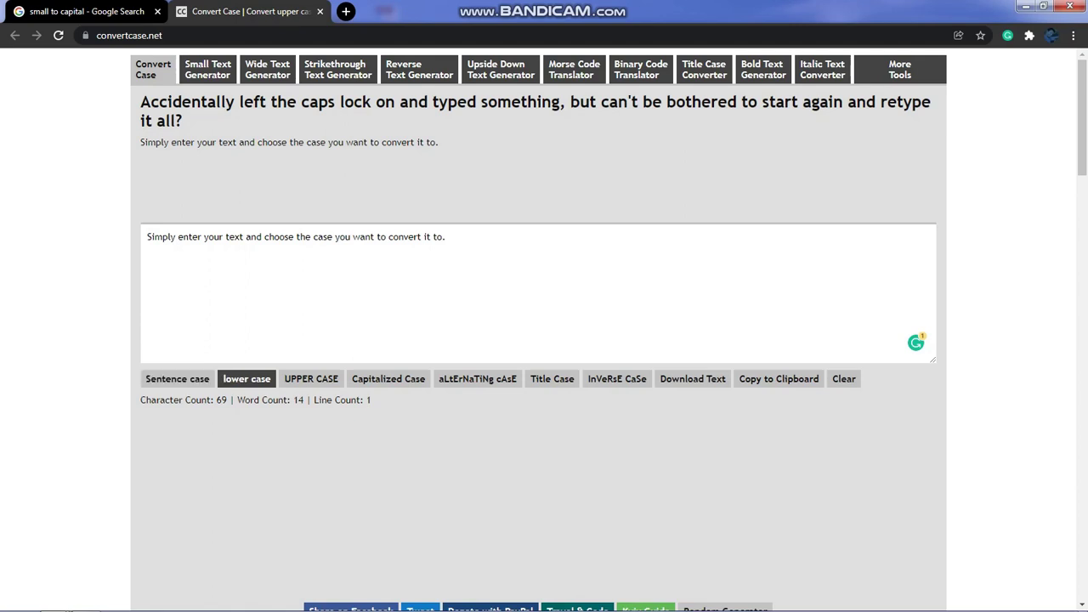
# Convert the sentence through lower, UPPER, Capitalized, alternating, Title and finally inverse case
pyautogui.click(247, 378)
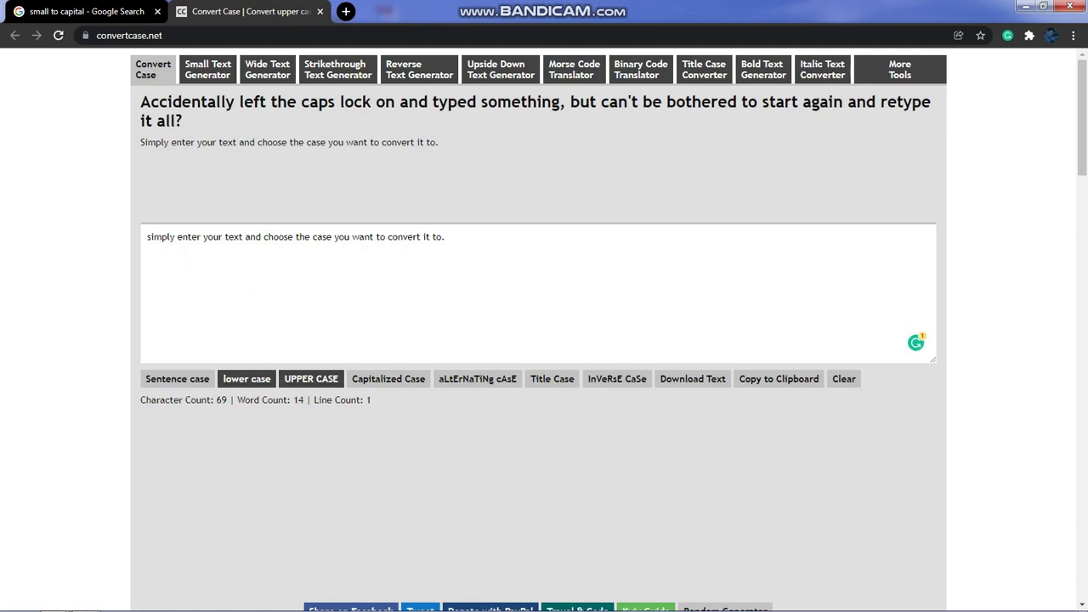
pyautogui.click(311, 379)
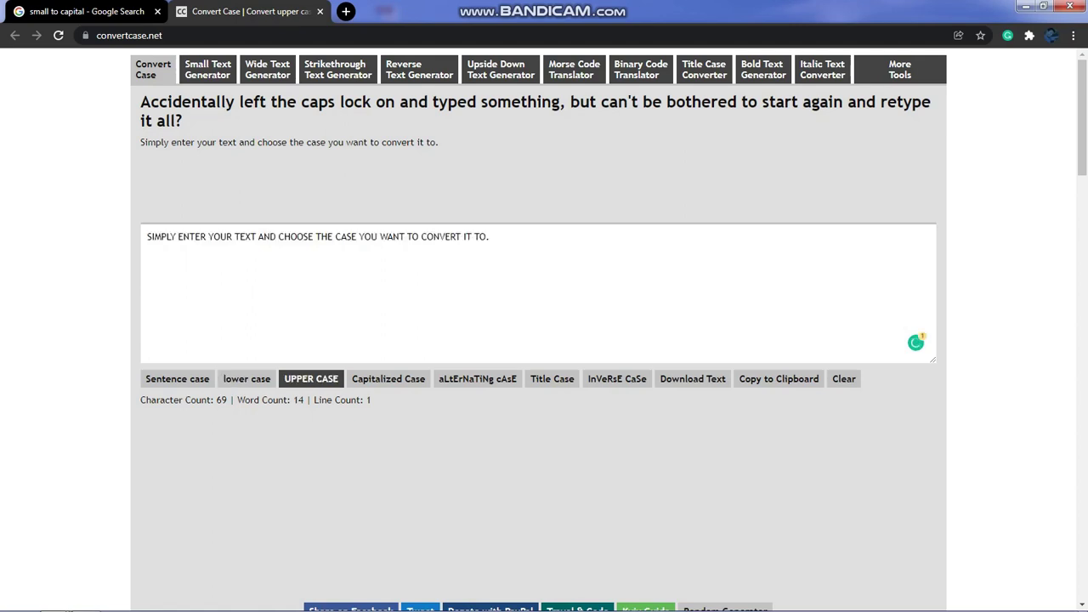
pyautogui.click(388, 378)
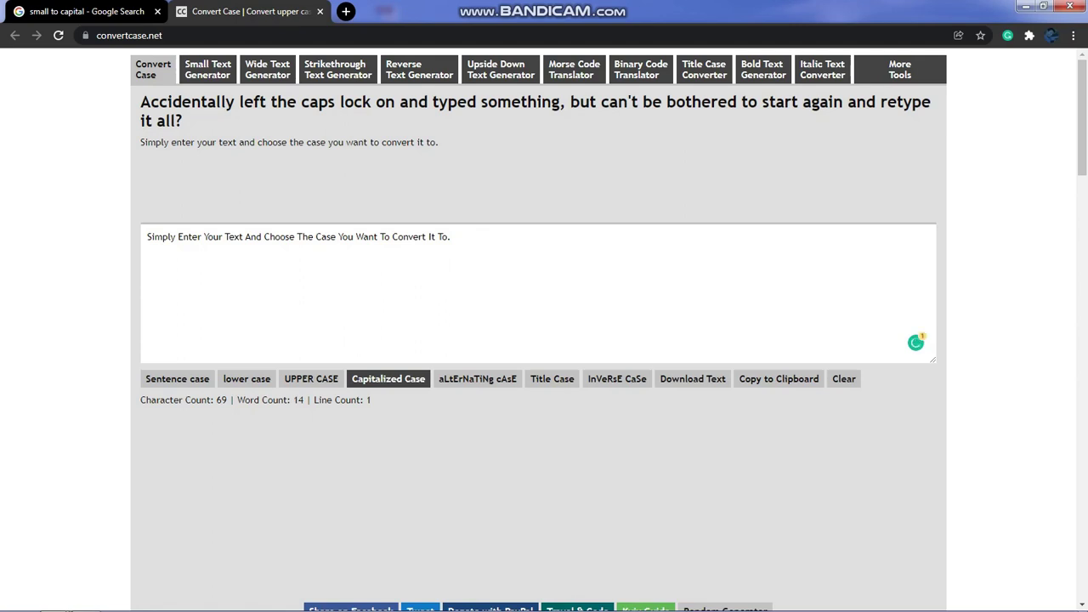
pyautogui.click(477, 378)
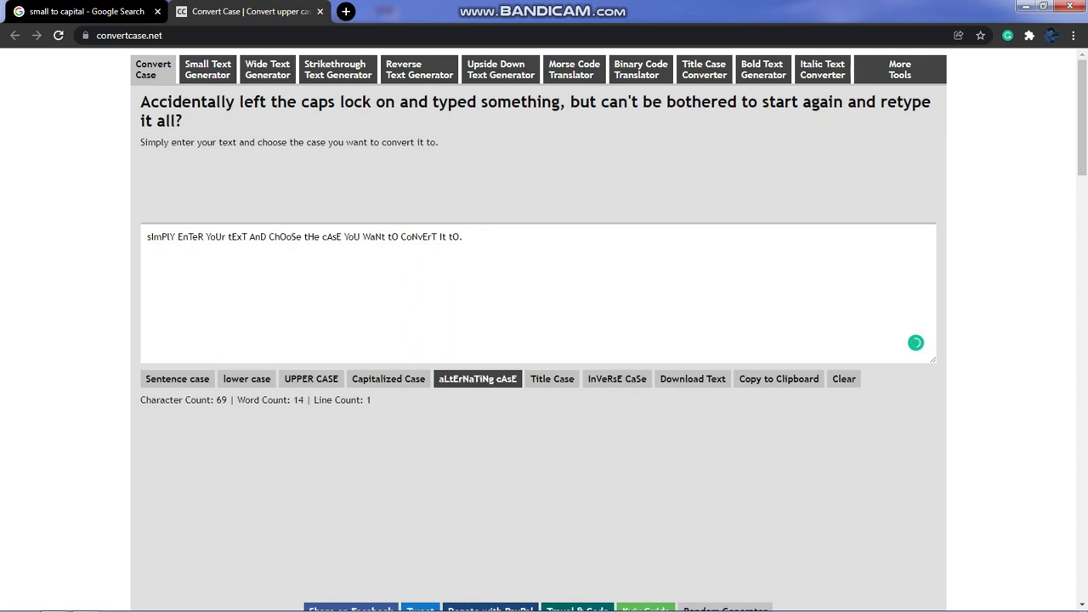
pyautogui.click(552, 378)
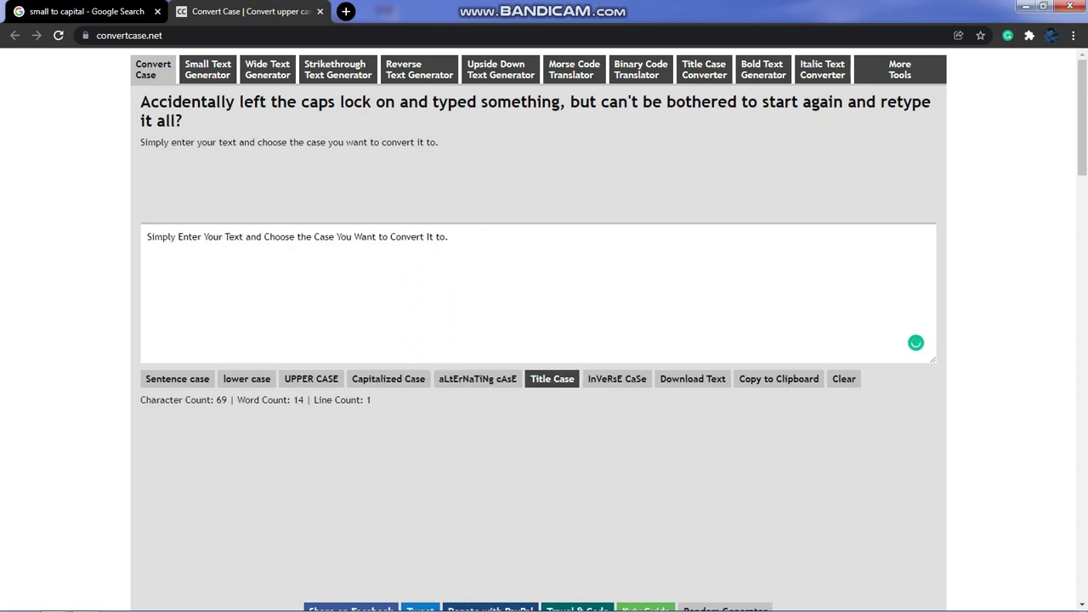
pyautogui.click(617, 378)
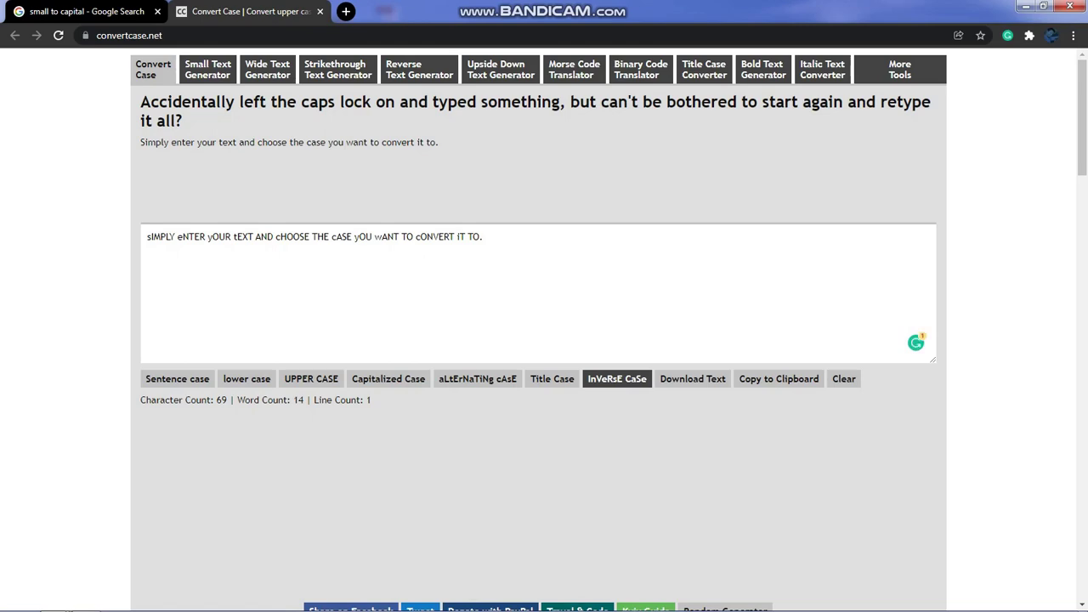
# Copy the inverse-case sentence to the clipboard, dismissing the accidental text download
pyautogui.click(693, 378)
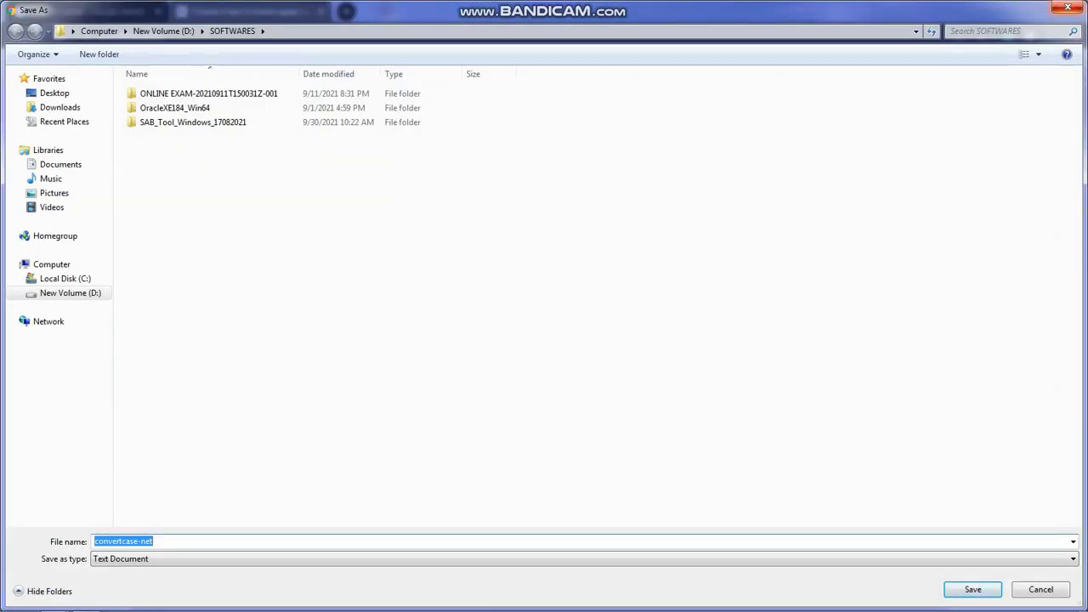
pyautogui.press('Return')
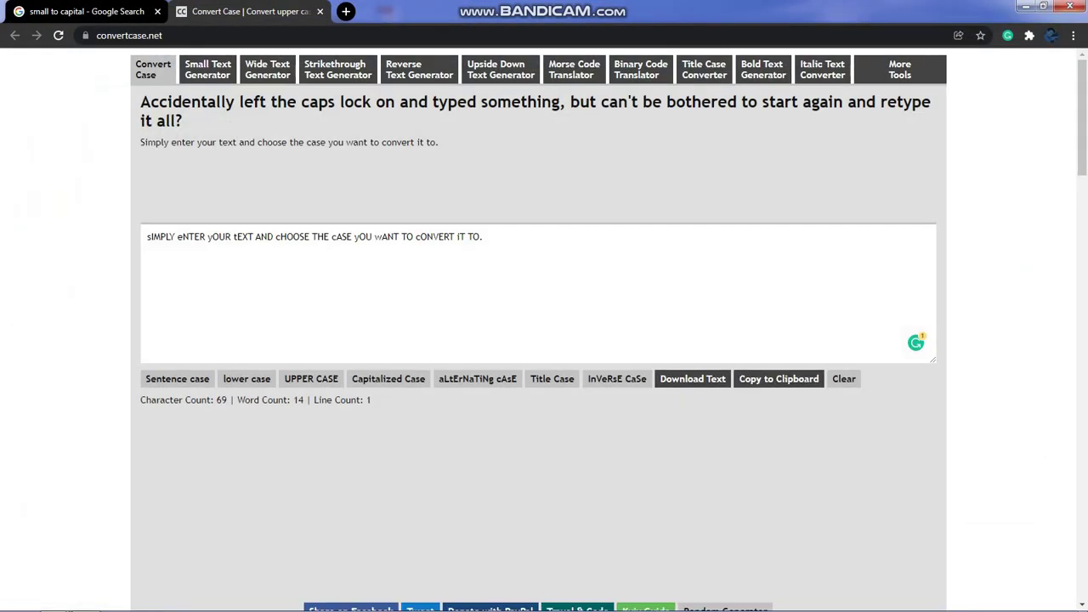
pyautogui.click(779, 379)
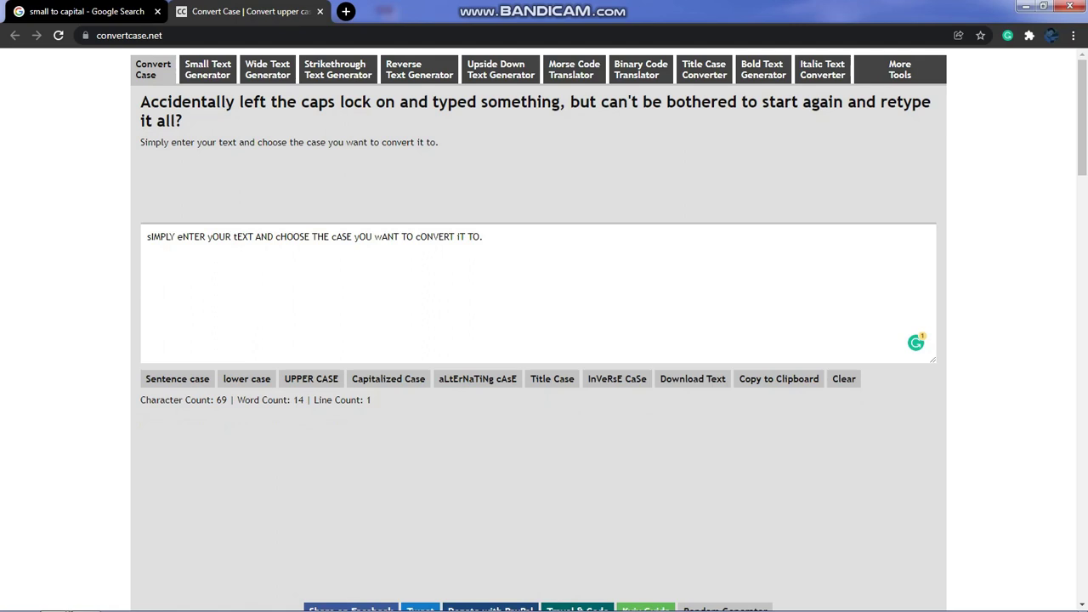
# Empty the text box, deleting the re-pasted inverse-case text
pyautogui.click(843, 378)
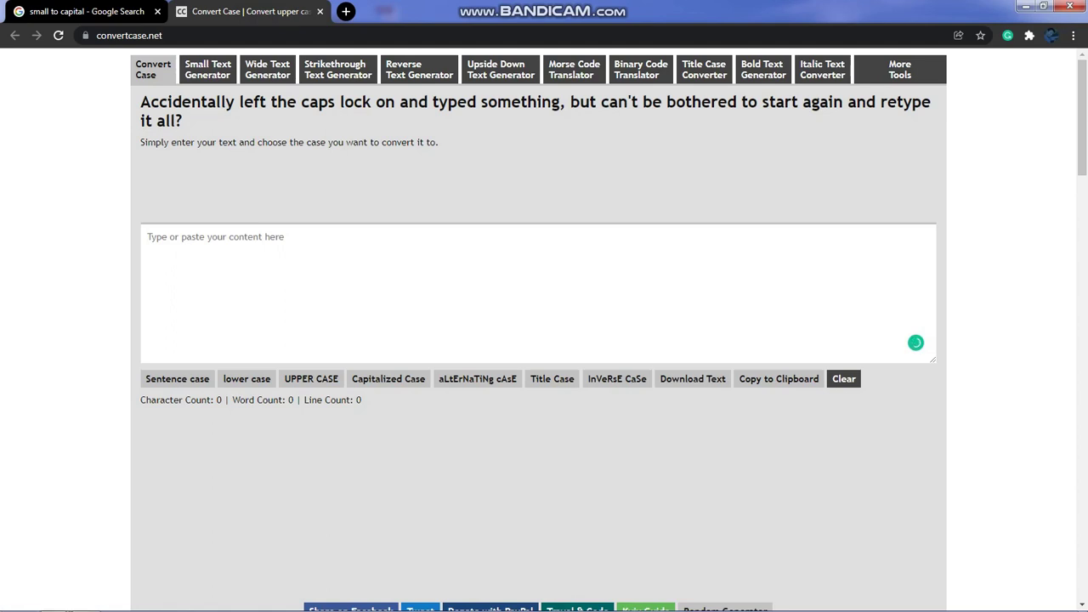
pyautogui.hotkey('ctrl', 'v')
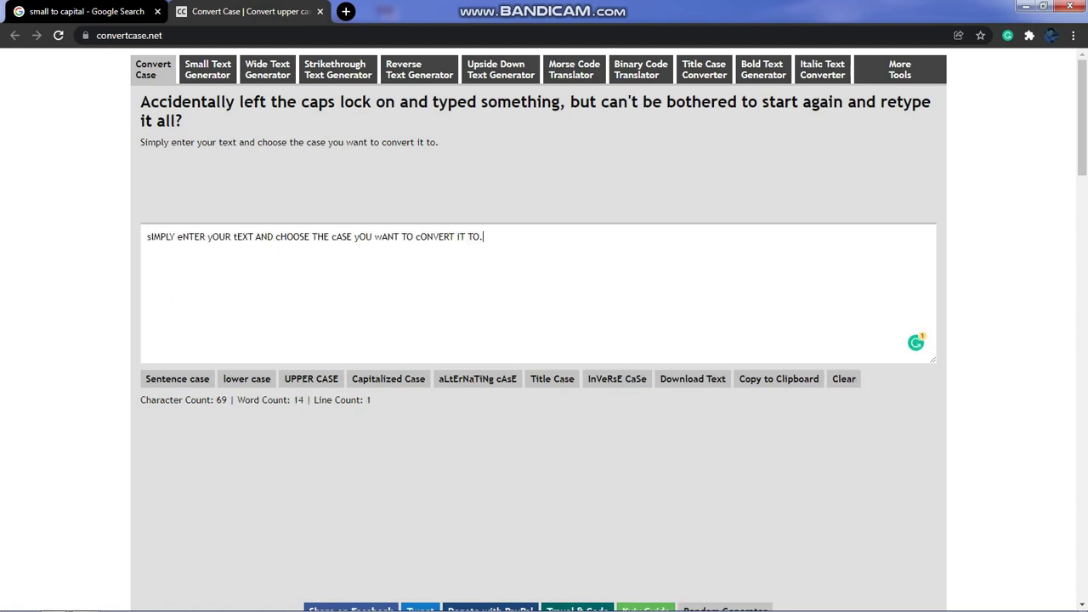
pyautogui.hotkey('ctrl', 'a')
pyautogui.press('BackSpace')
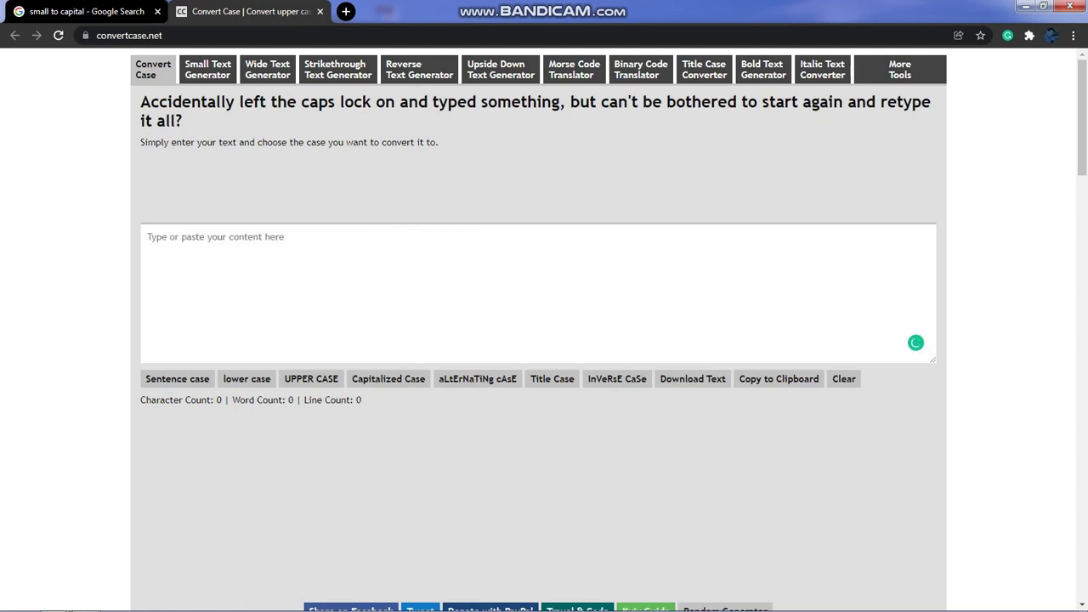
# Paste the copied intro sentence into the box on three lines, then clear it
pyautogui.moveTo(438, 142); pyautogui.dragTo(140, 142)
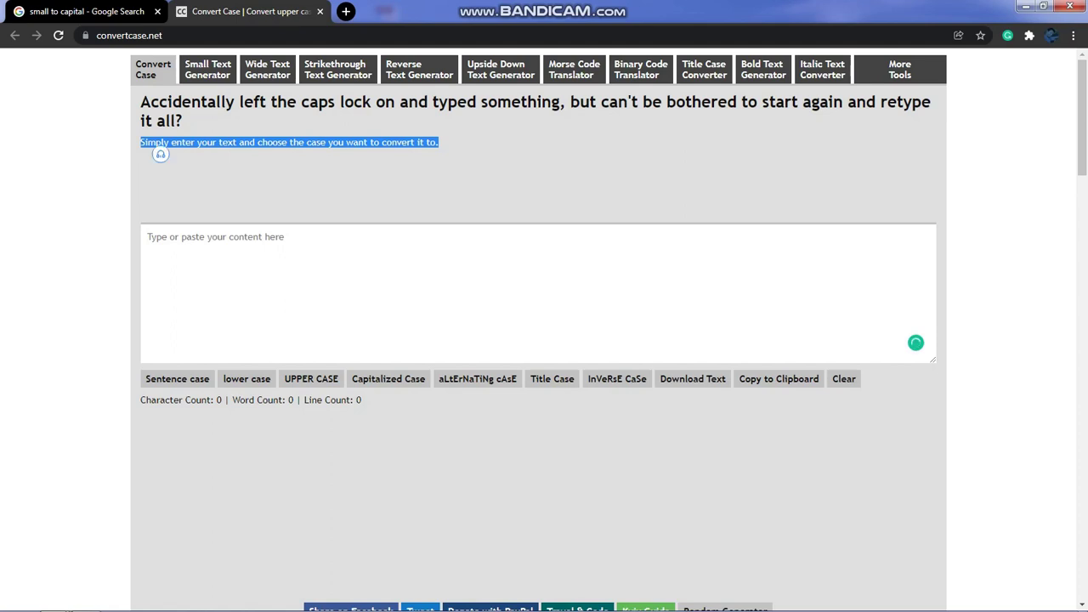
pyautogui.hotkey('ctrl', 'c')
pyautogui.click(147, 237)
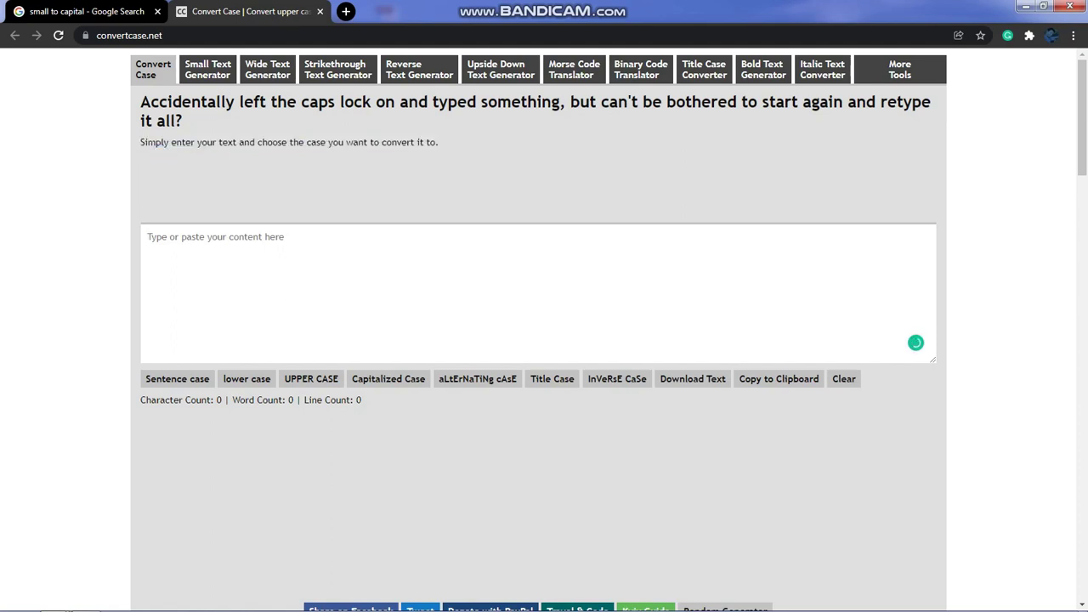
pyautogui.hotkey('ctrl', 'v')
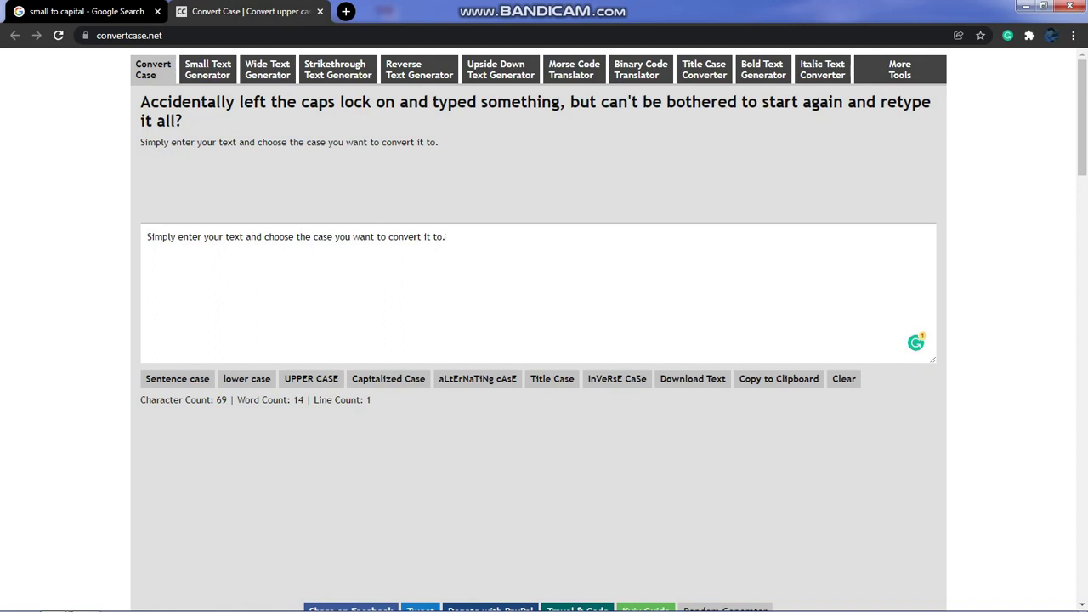
pyautogui.press('Return')
pyautogui.hotkey('ctrl', 'v')
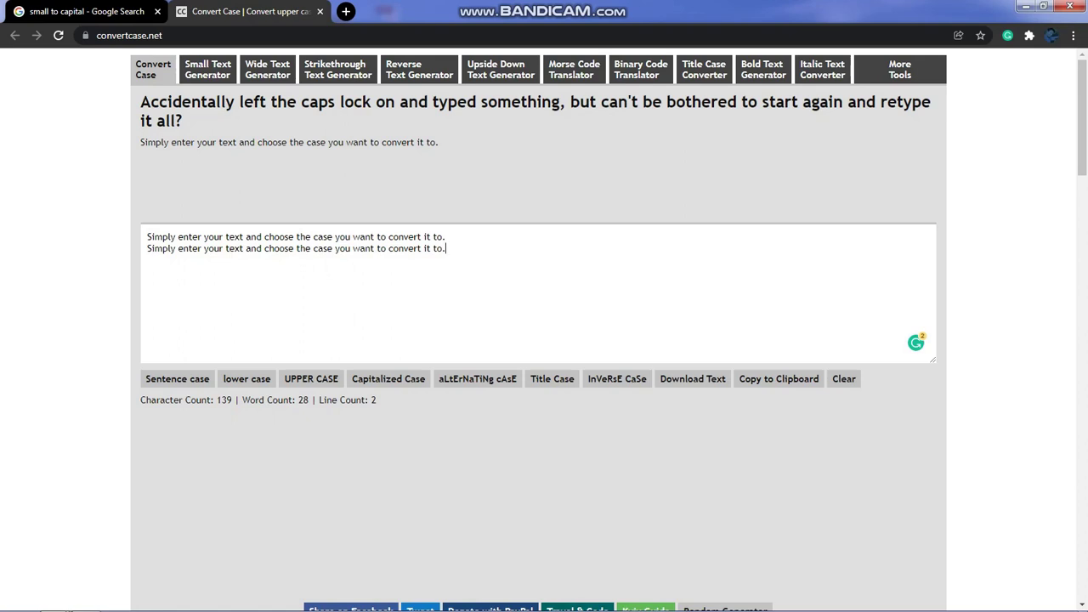
pyautogui.press('Return')
pyautogui.hotkey('ctrl', 'v')
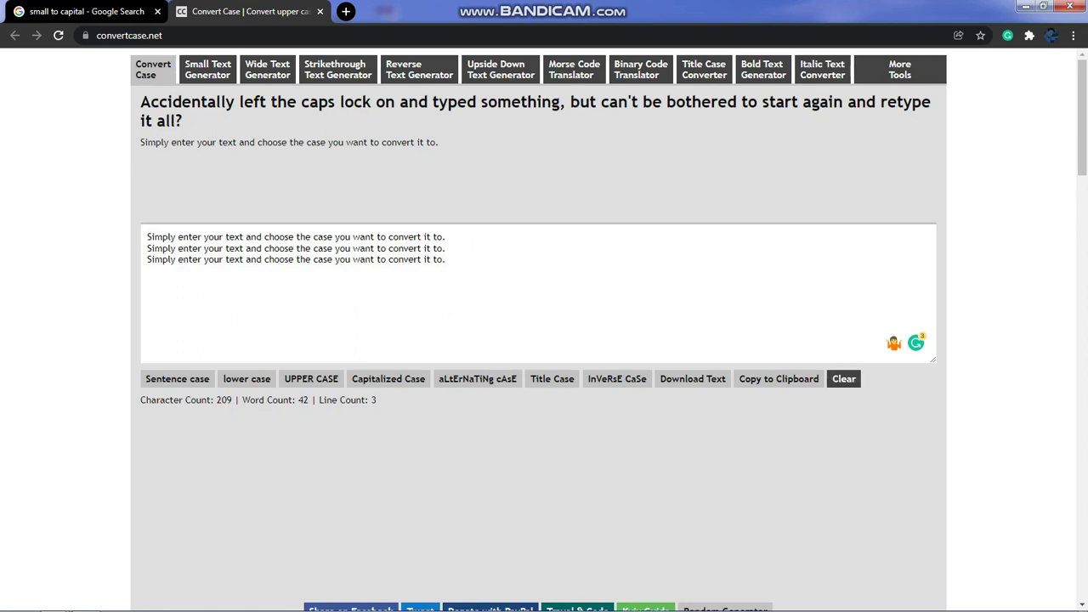
pyautogui.click(844, 379)
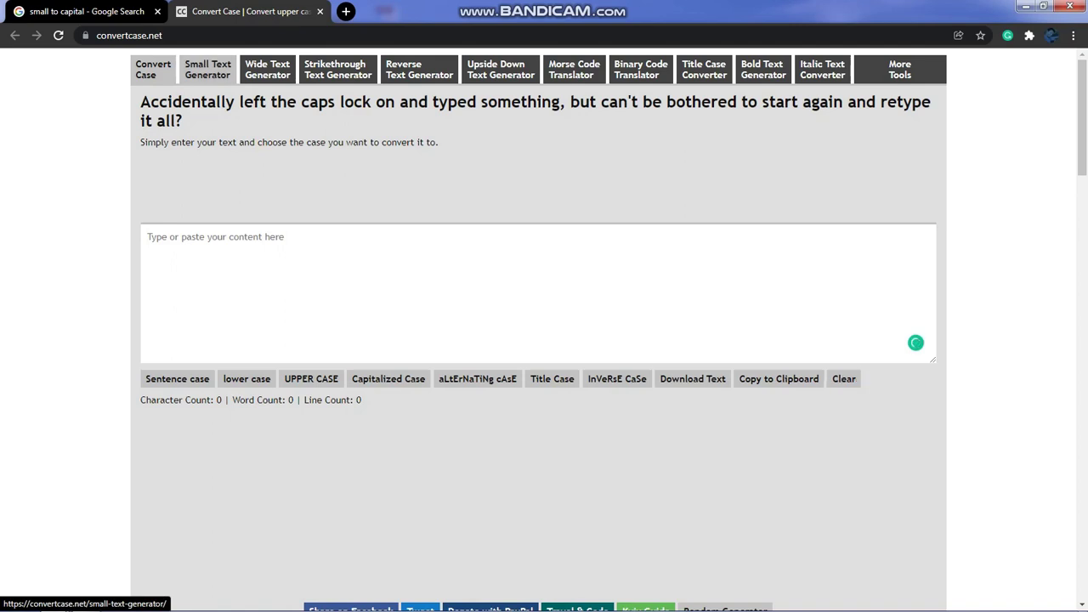
# Paste the intro sentence into Small Text Generator for small caps and superscript, then go to Wide Text Generator
pyautogui.click(208, 69)
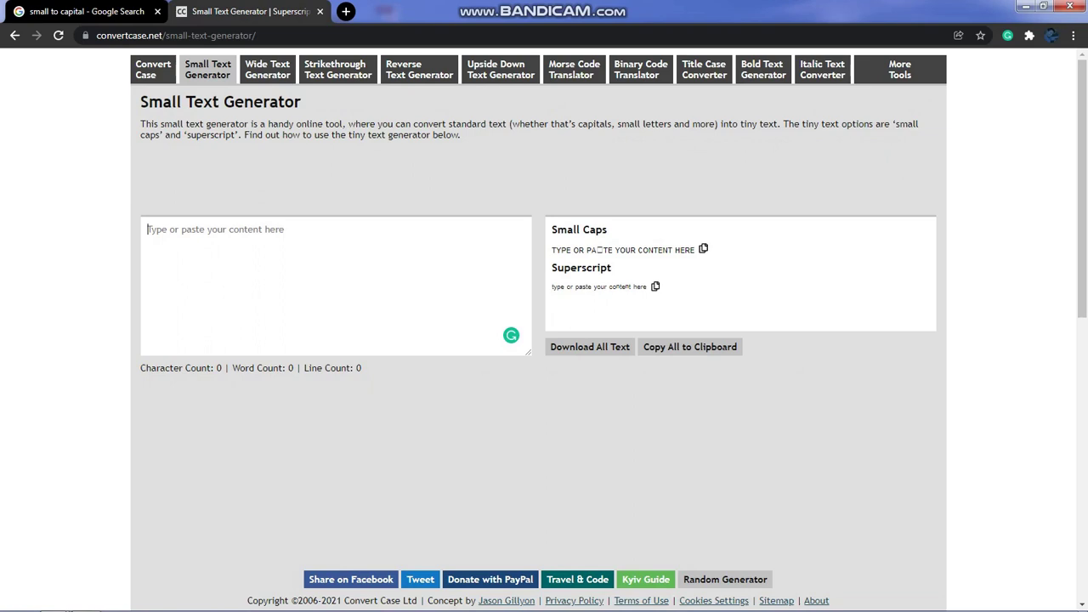
pyautogui.moveTo(460, 134); pyautogui.dragTo(403, 135)
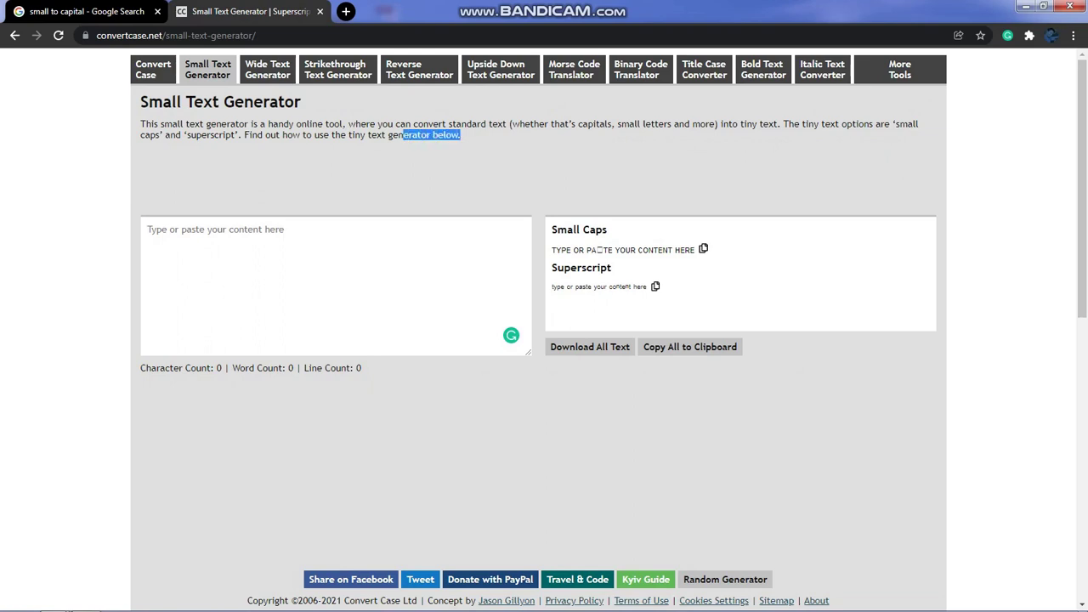
pyautogui.moveTo(507, 124); pyautogui.dragTo(140, 124)
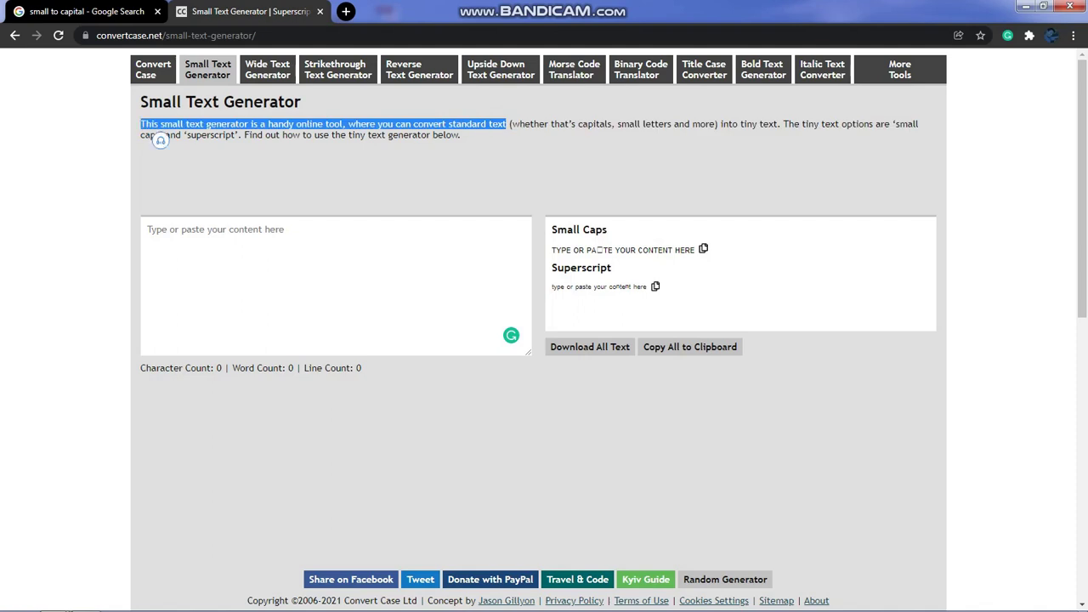
pyautogui.click(147, 230)
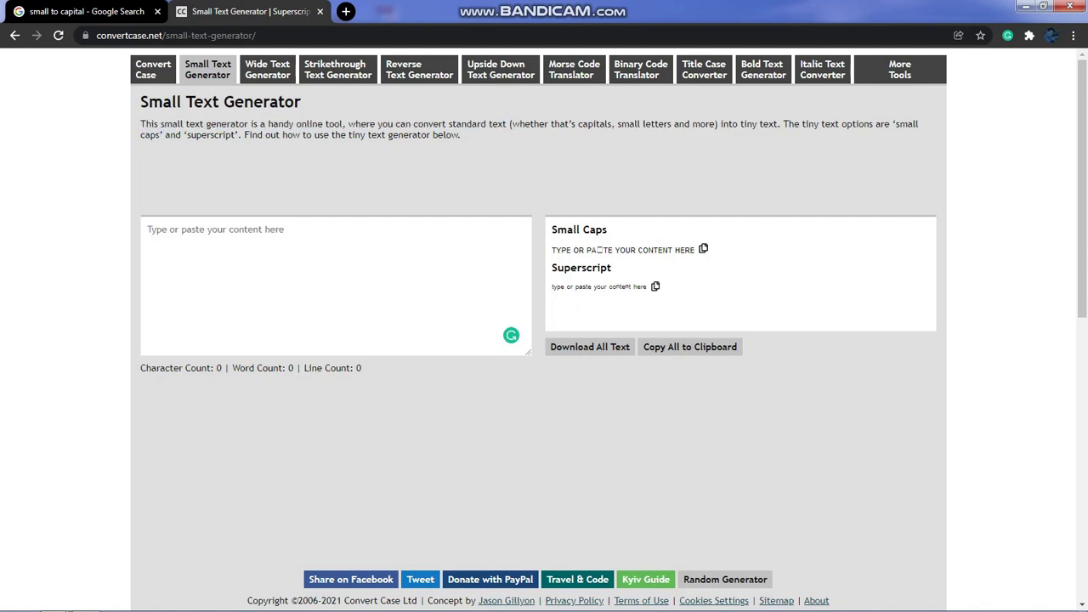
pyautogui.hotkey('ctrl', 'v')
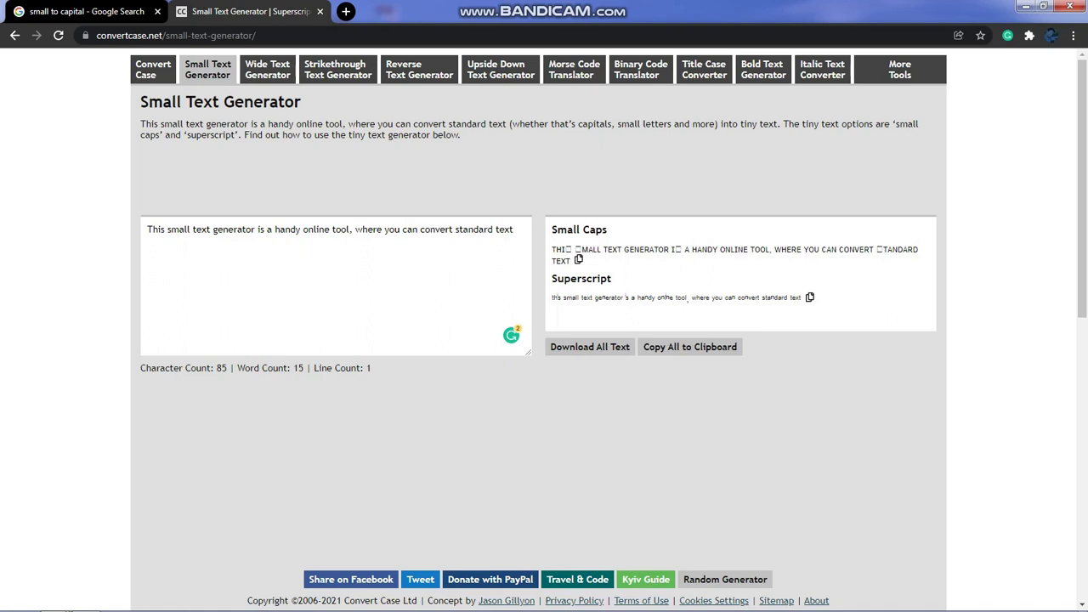
pyautogui.click(268, 69)
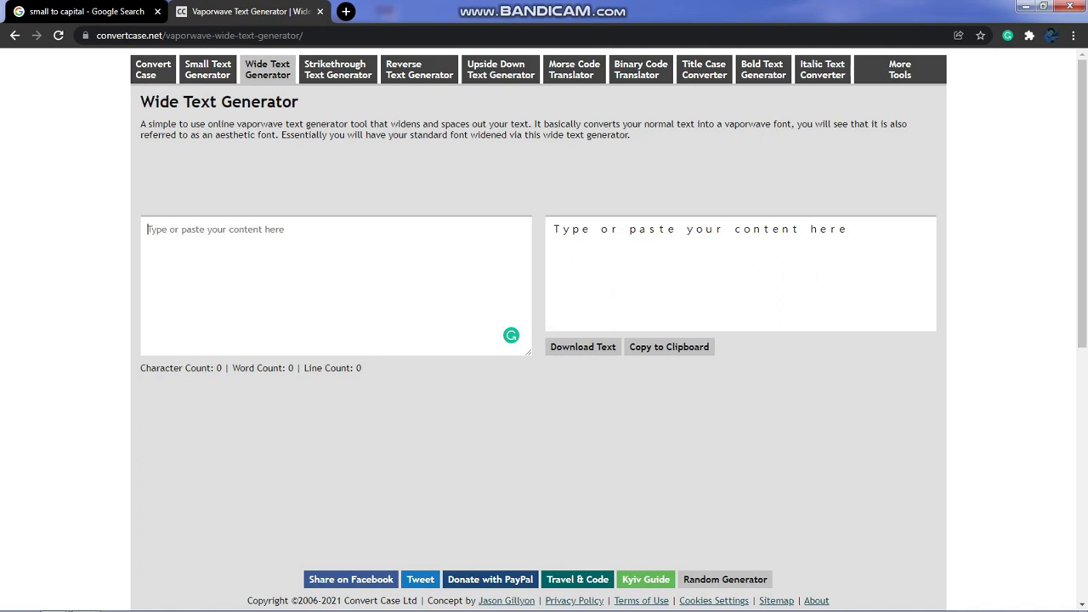
# Widen the description's first sentence in Wide Text Generator, accepting the fix dropping the leading 'A'
pyautogui.moveTo(531, 125); pyautogui.dragTo(140, 125)
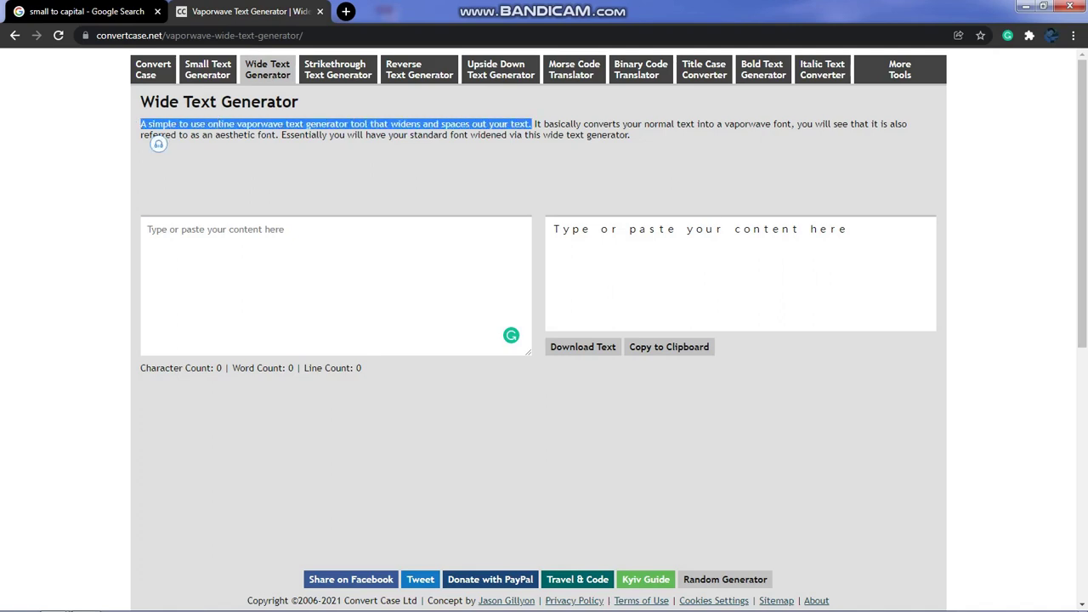
pyautogui.click(148, 230)
pyautogui.hotkey('ctrl', 'v')
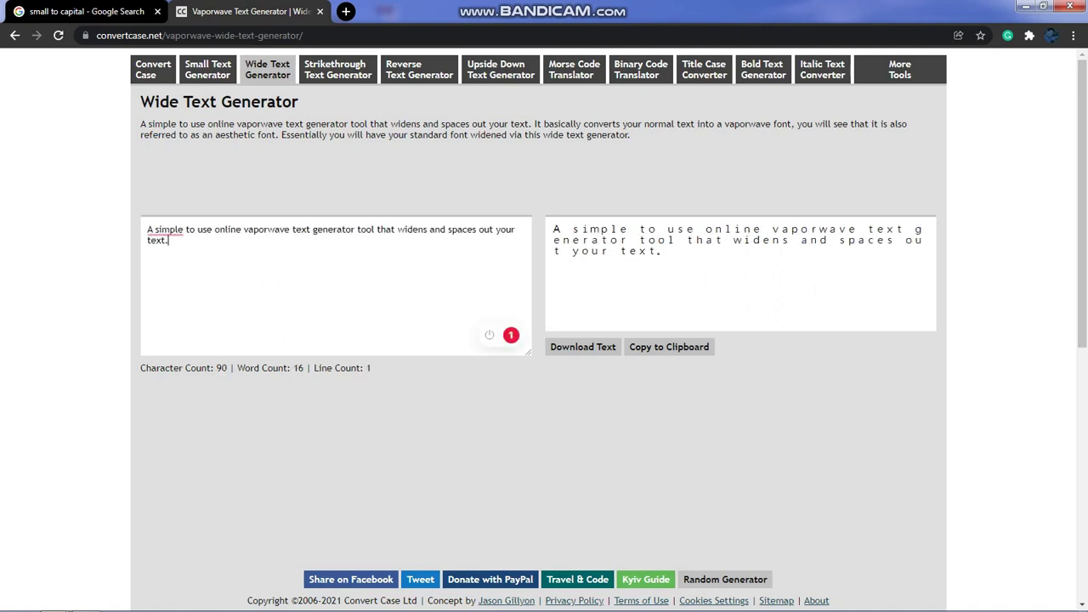
pyautogui.moveTo(165, 229)
pyautogui.click(176, 265)
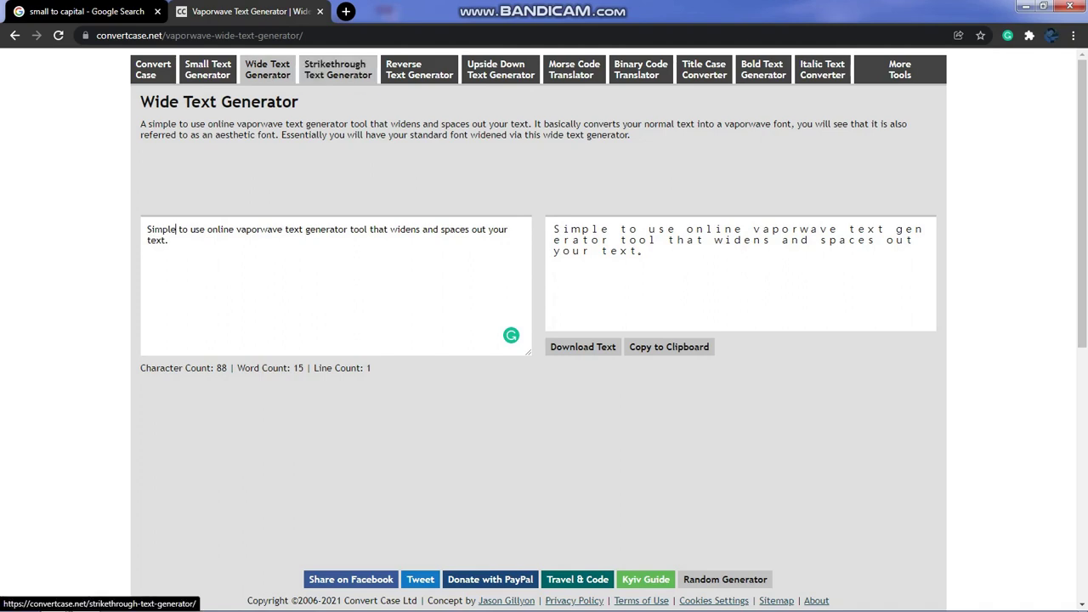
# Cross out 'Simple and easy-to-use strikethrough text generator.' in Strikethrough Text Generator, accepting the hyphen fix
pyautogui.click(338, 70)
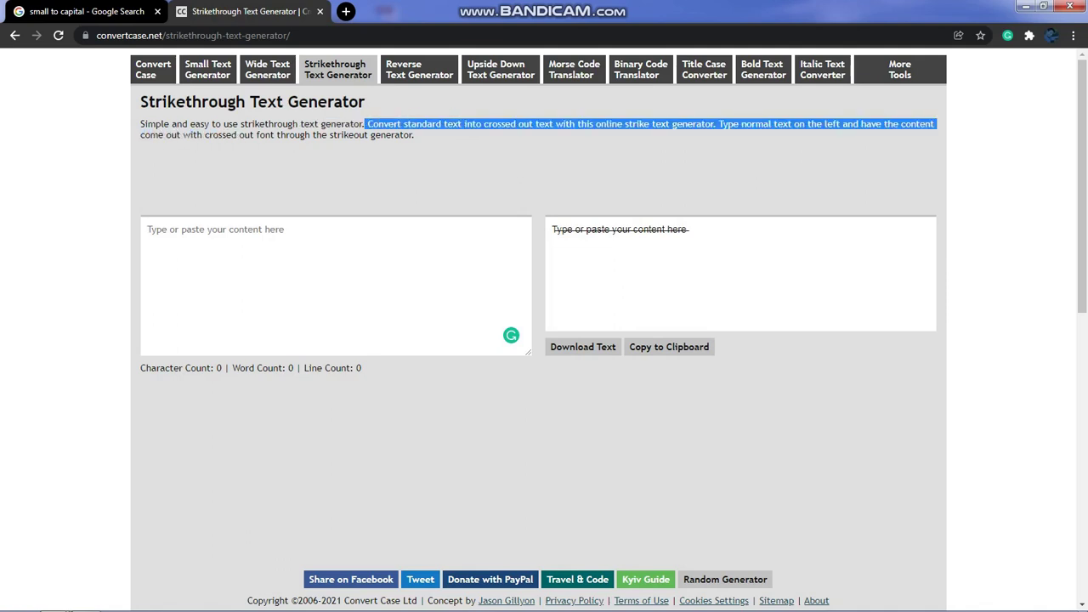
pyautogui.moveTo(365, 124); pyautogui.dragTo(140, 124)
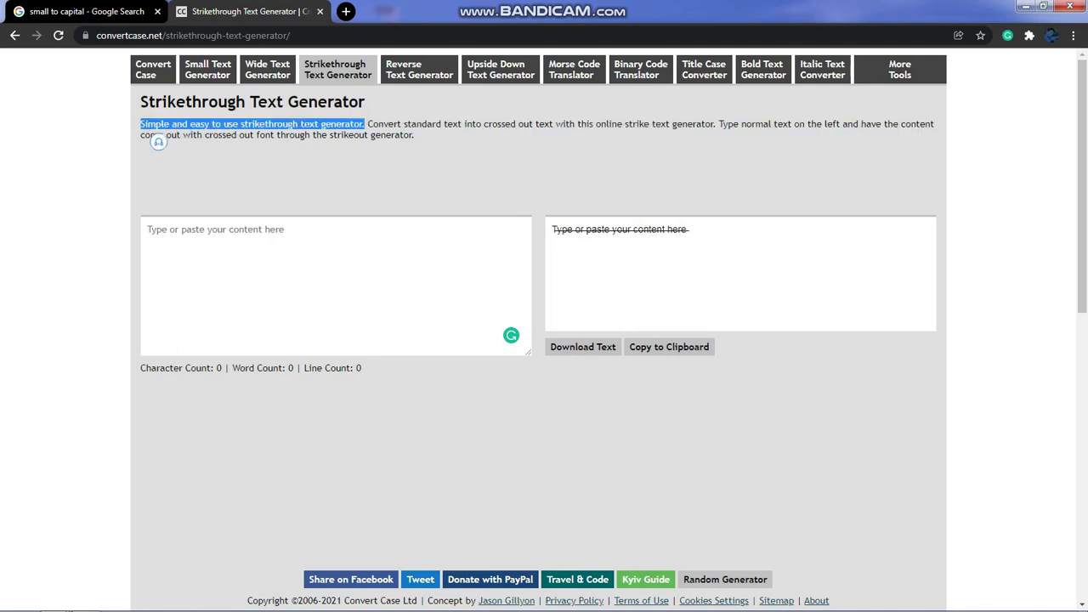
pyautogui.click(147, 230)
pyautogui.hotkey('ctrl', 'v')
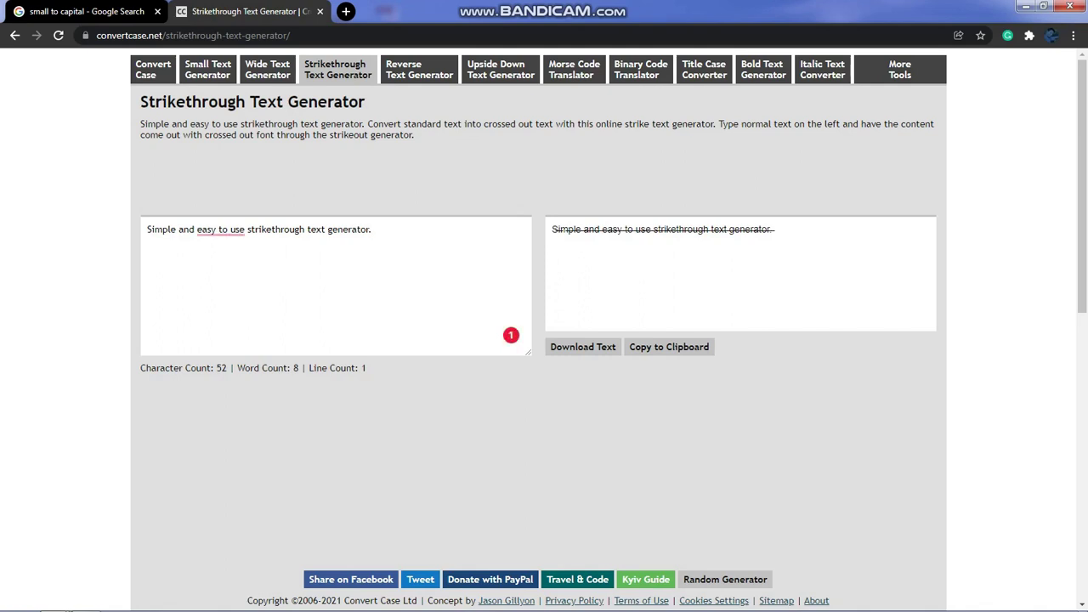
pyautogui.moveTo(220, 230)
pyautogui.click(232, 268)
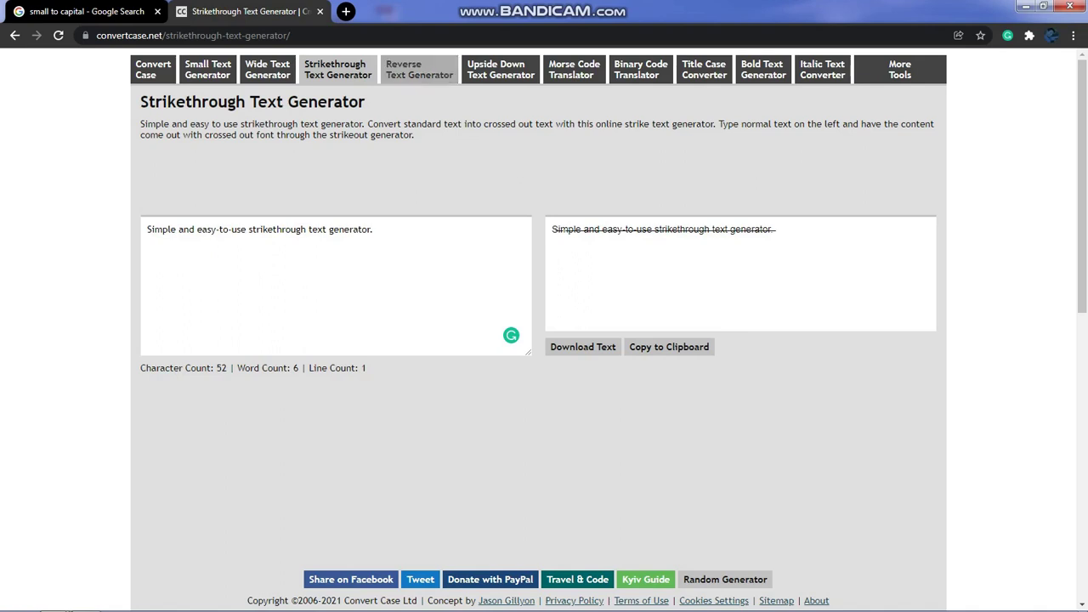
# Reverse 'Normal front-facing text to backward text.' in Backwards Text Generator, accepting the hyphen and 'backward' fixes
pyautogui.click(419, 69)
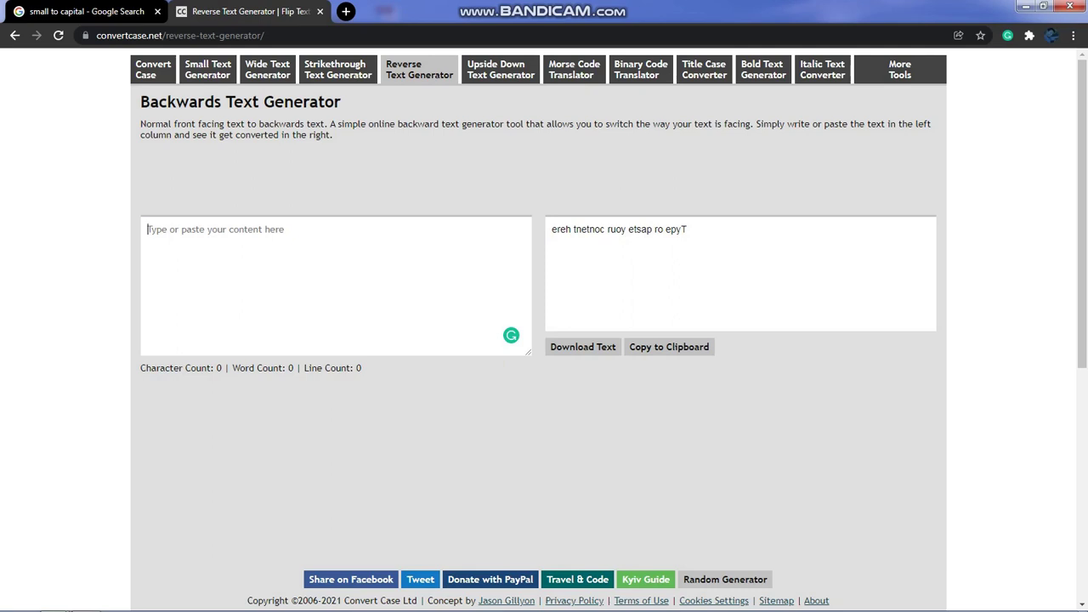
pyautogui.moveTo(328, 123); pyautogui.dragTo(140, 125)
pyautogui.hotkey('ctrl', 'c')
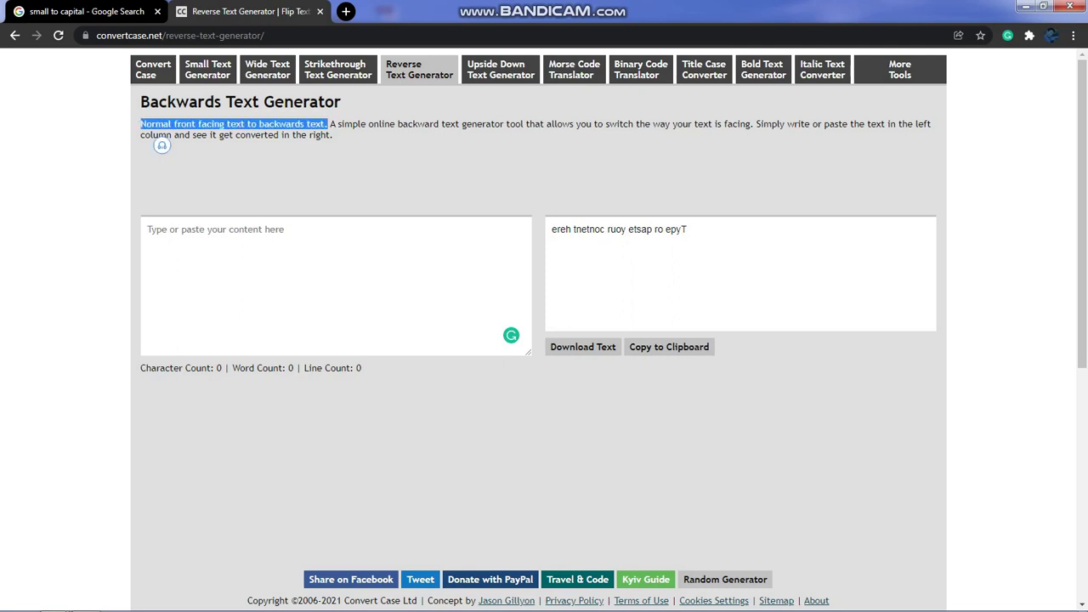
pyautogui.click(148, 229)
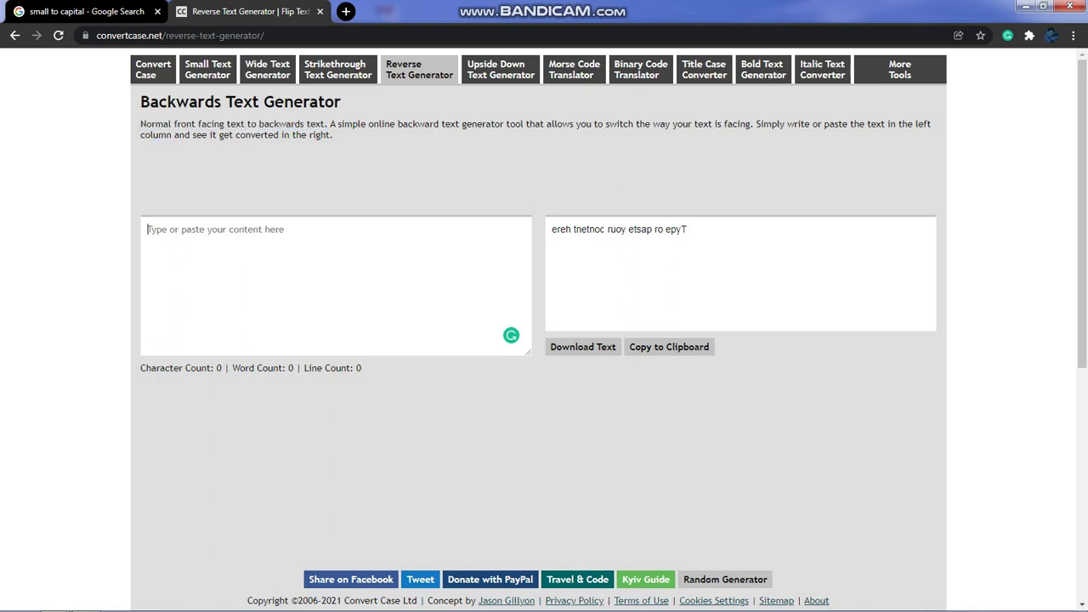
pyautogui.hotkey('ctrl', 'v')
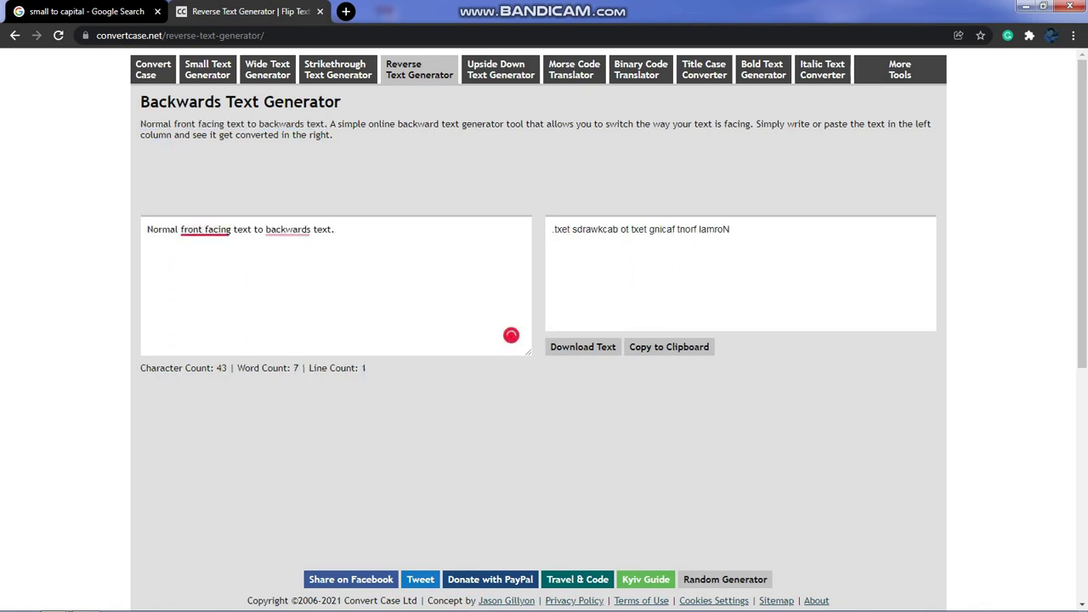
pyautogui.moveTo(205, 228)
pyautogui.click(209, 266)
pyautogui.moveTo(289, 229)
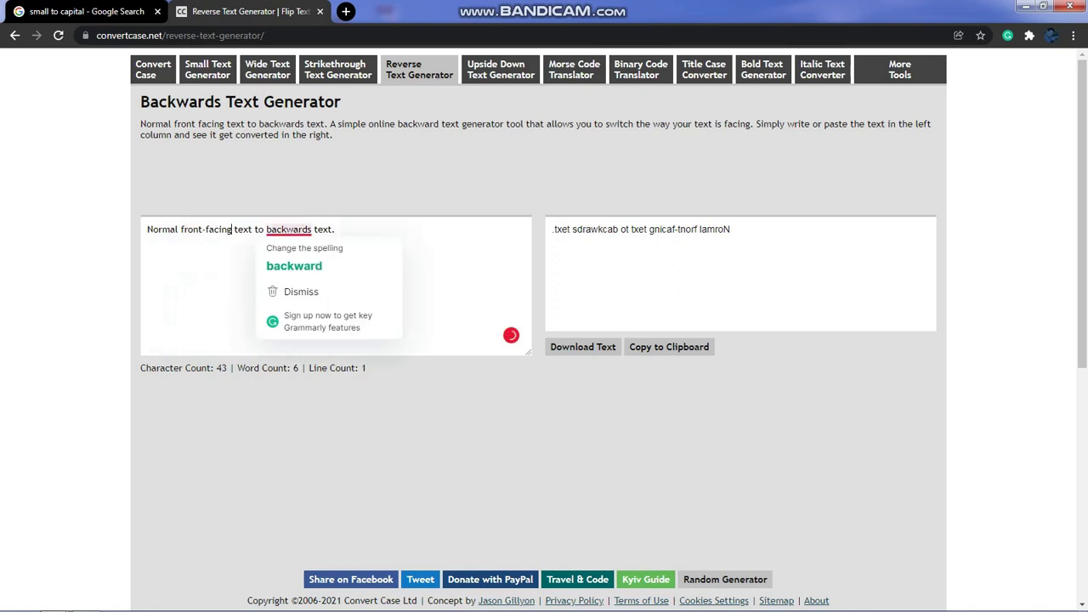
pyautogui.click(294, 266)
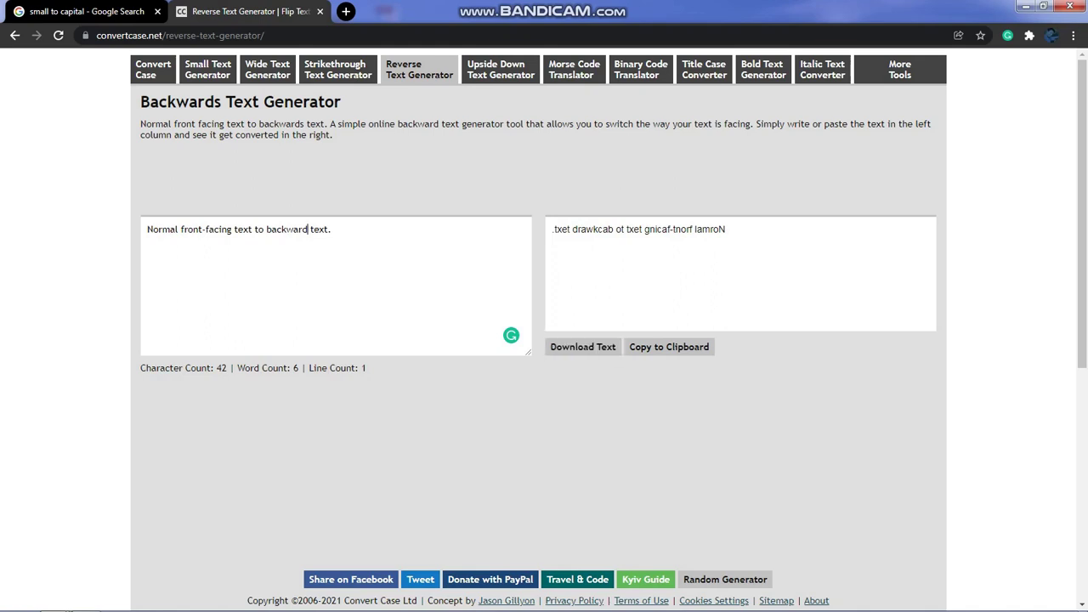
# Flip the sentence upside down in Upside Down Text Generator, fixing 'backward' and 'front-facing'
pyautogui.click(501, 68)
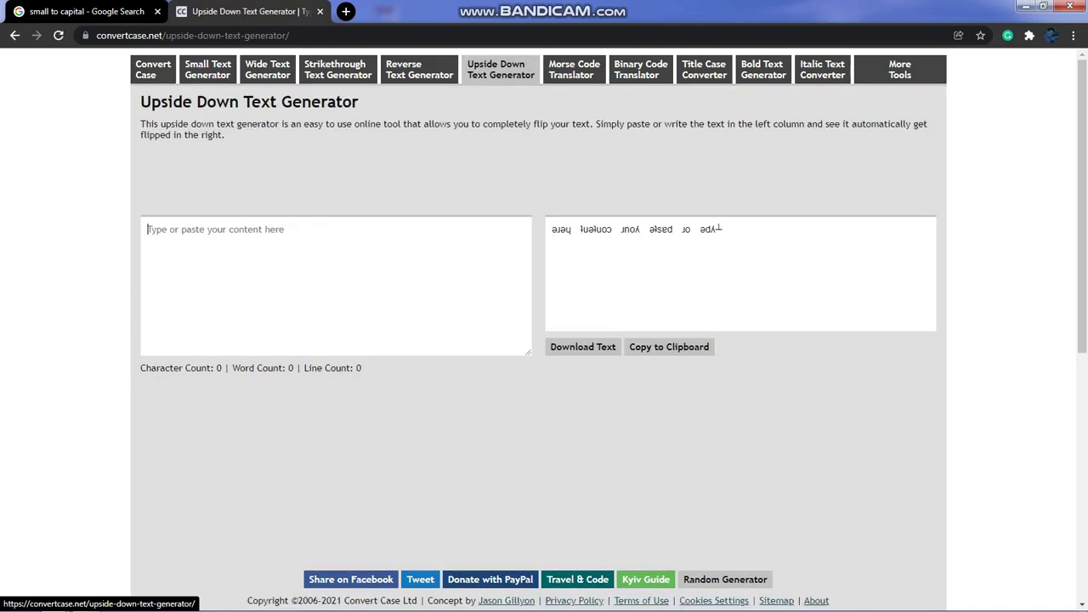
pyautogui.hotkey('ctrl', 'v')
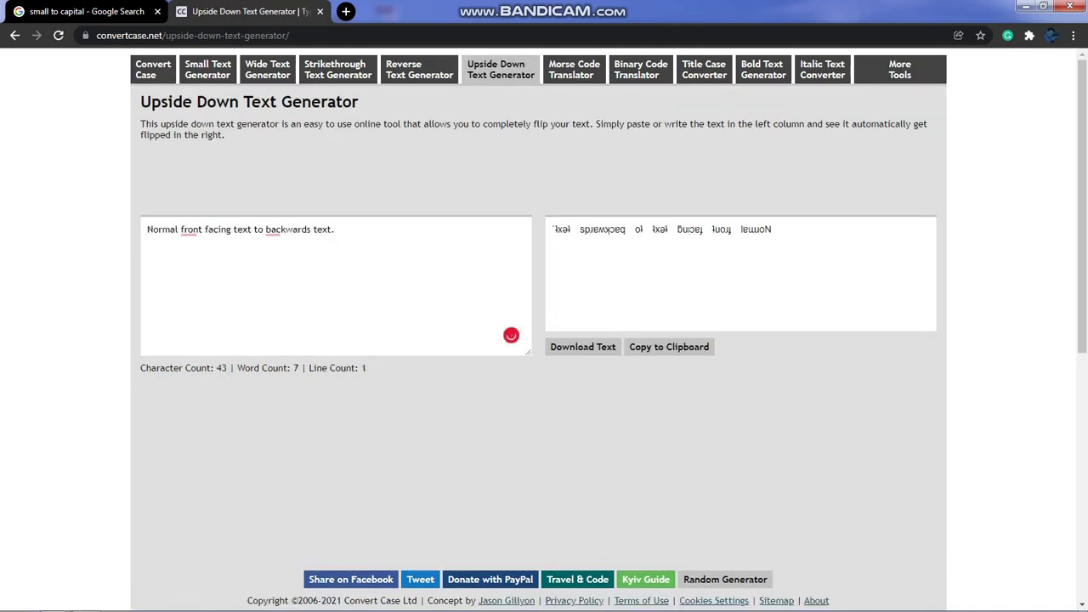
pyautogui.click(287, 229)
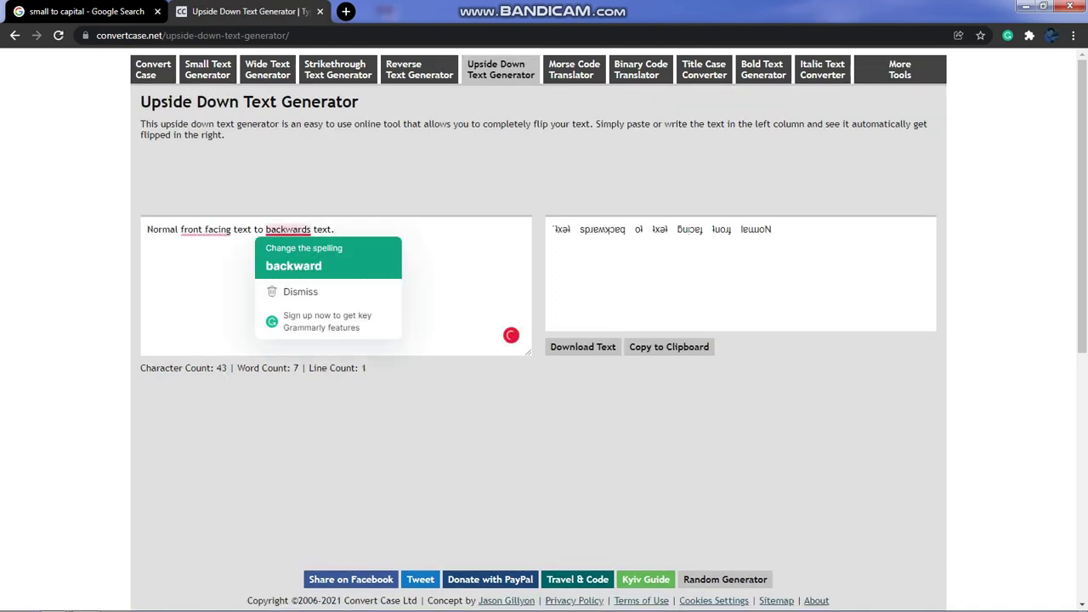
pyautogui.click(292, 262)
pyautogui.click(205, 229)
pyautogui.click(208, 265)
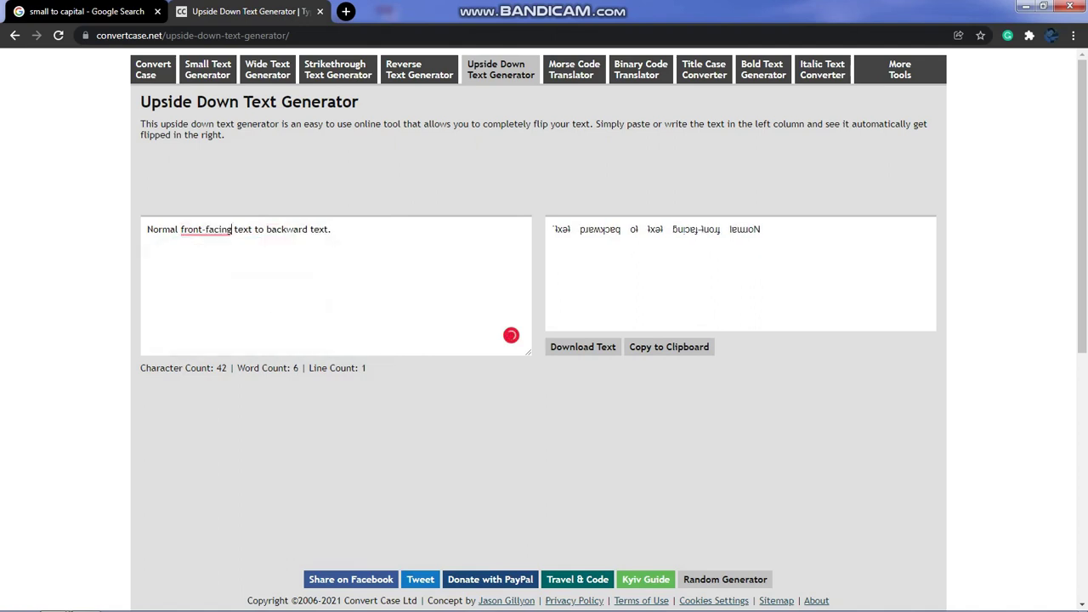
# Select the flipped input sentence, then go to the Morse Code Translator page
pyautogui.hotkey('ctrl', 'a')
pyautogui.hotkey('ctrl', 'c')
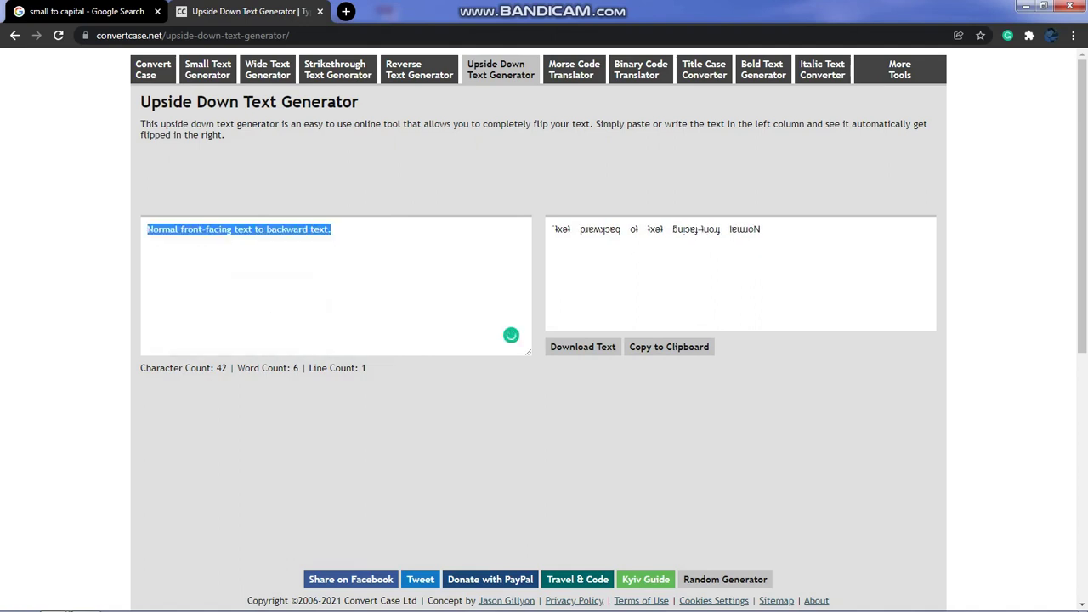
pyautogui.click(332, 230)
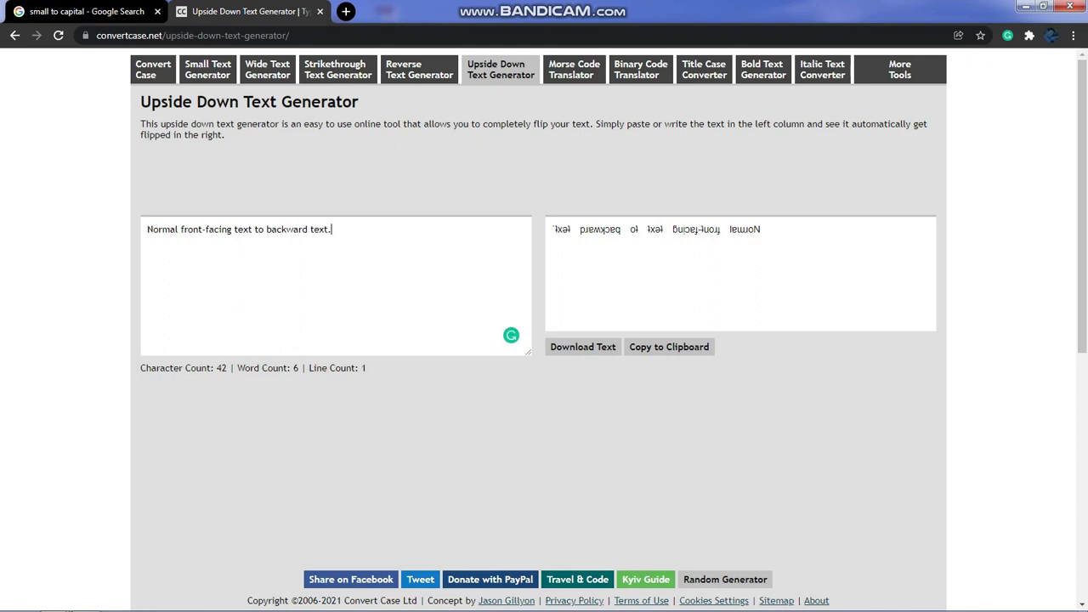
pyautogui.click(574, 70)
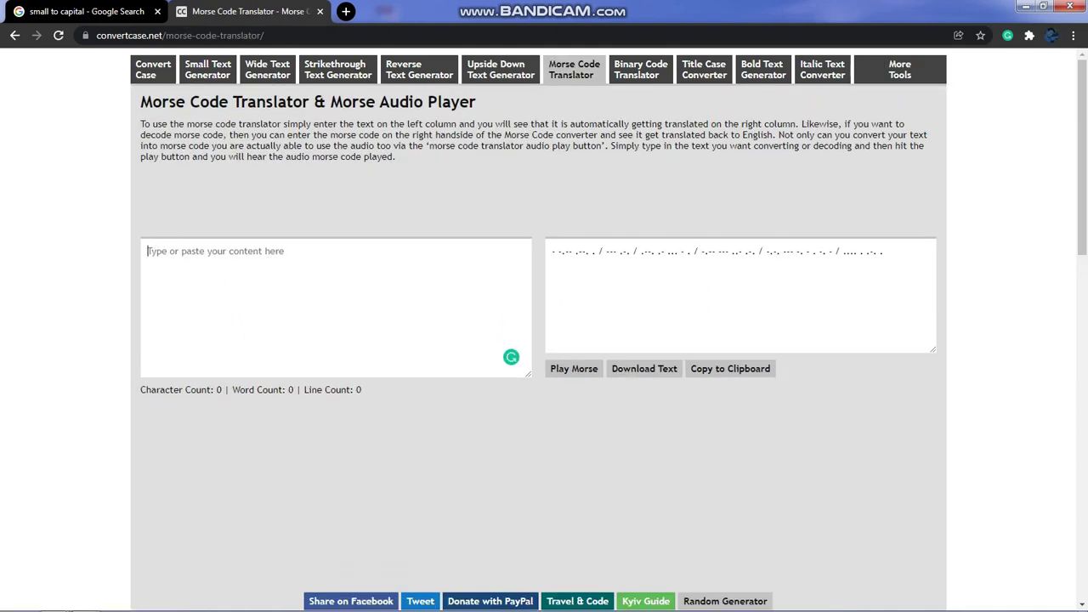
# Translate the sentence into Morse code, then into binary code
pyautogui.hotkey('ctrl', 'v')
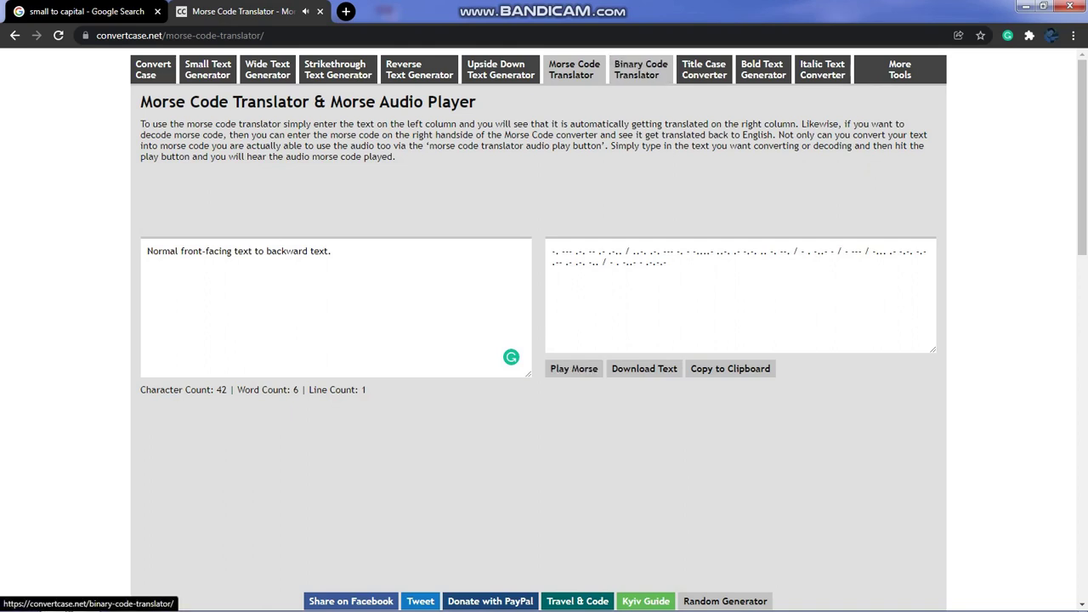
pyautogui.click(641, 70)
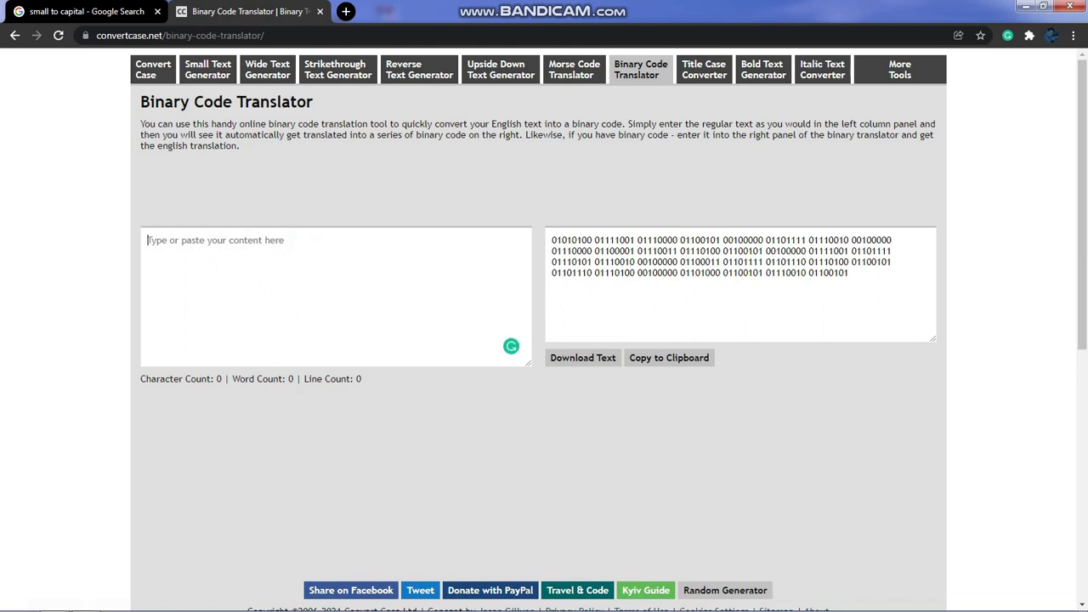
pyautogui.hotkey('ctrl', 'v')
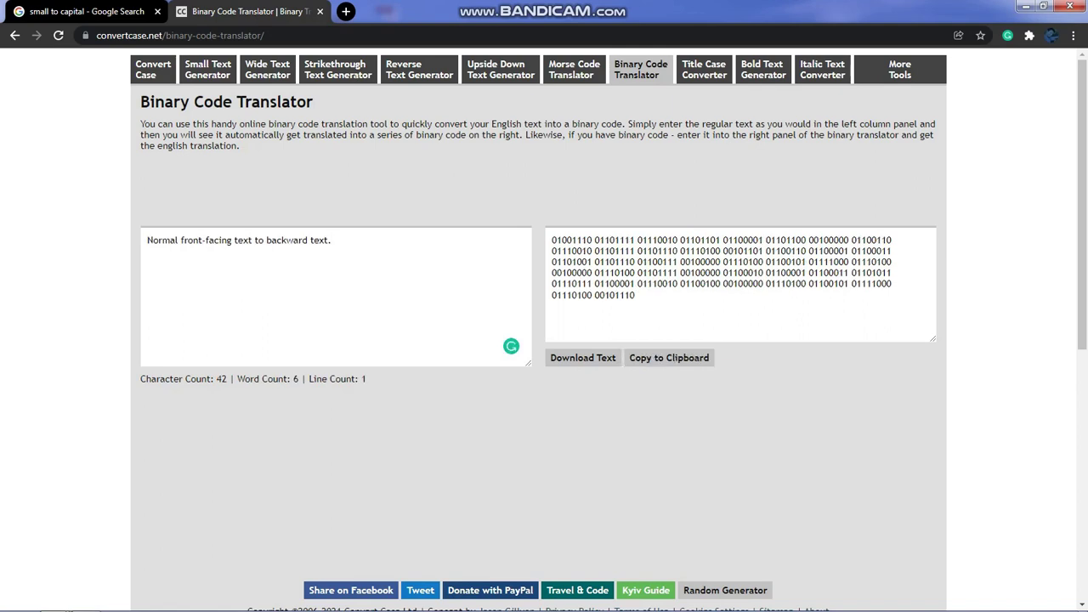
# Convert the sentence to title case in the Title Case Converter
pyautogui.click(704, 69)
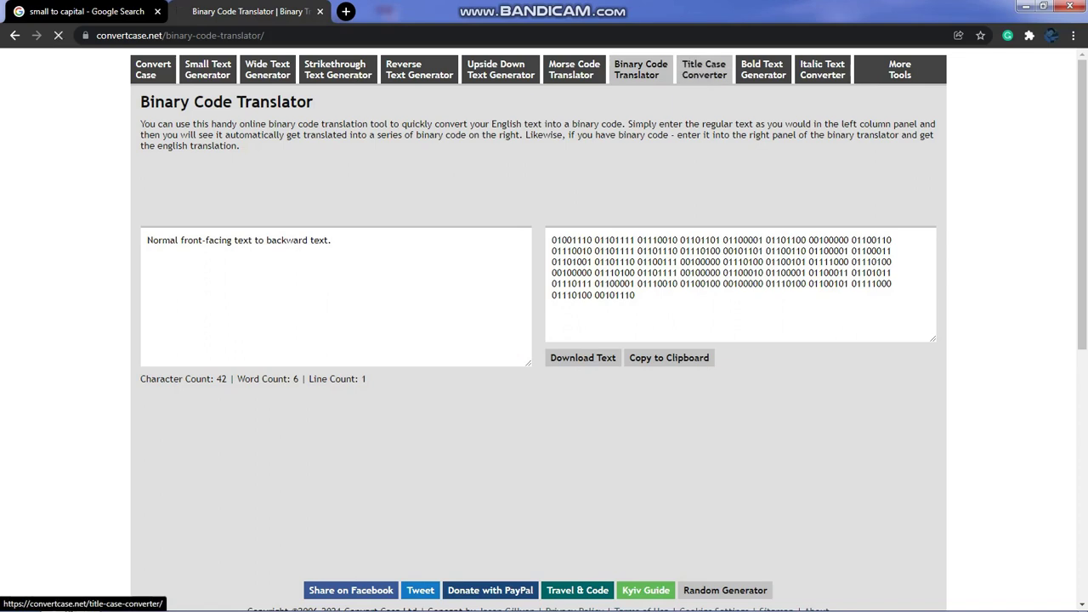
pyautogui.click(511, 335)
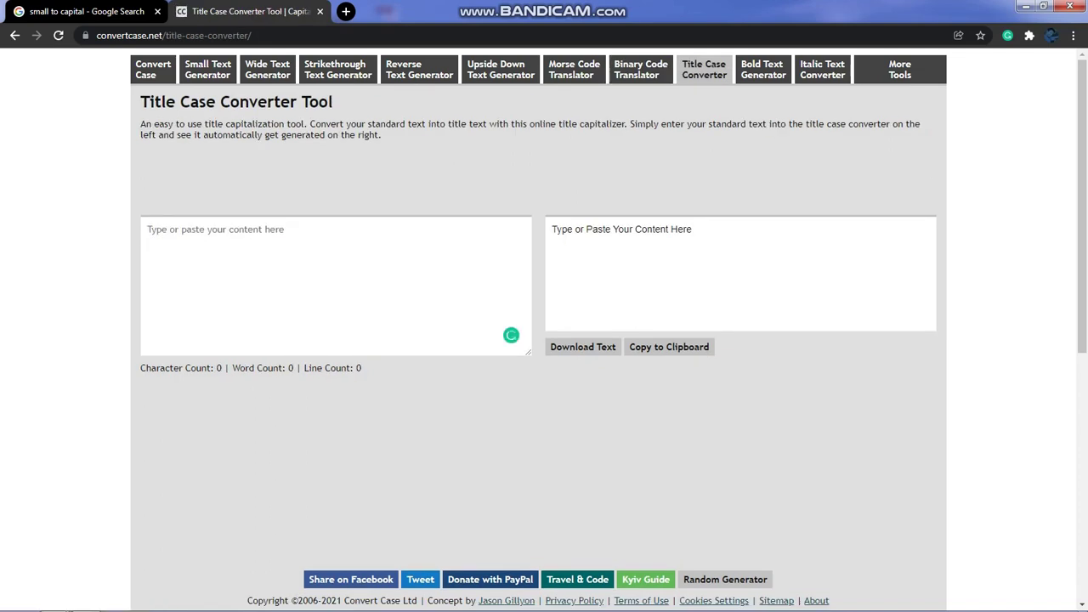
pyautogui.hotkey('ctrl', 'v')
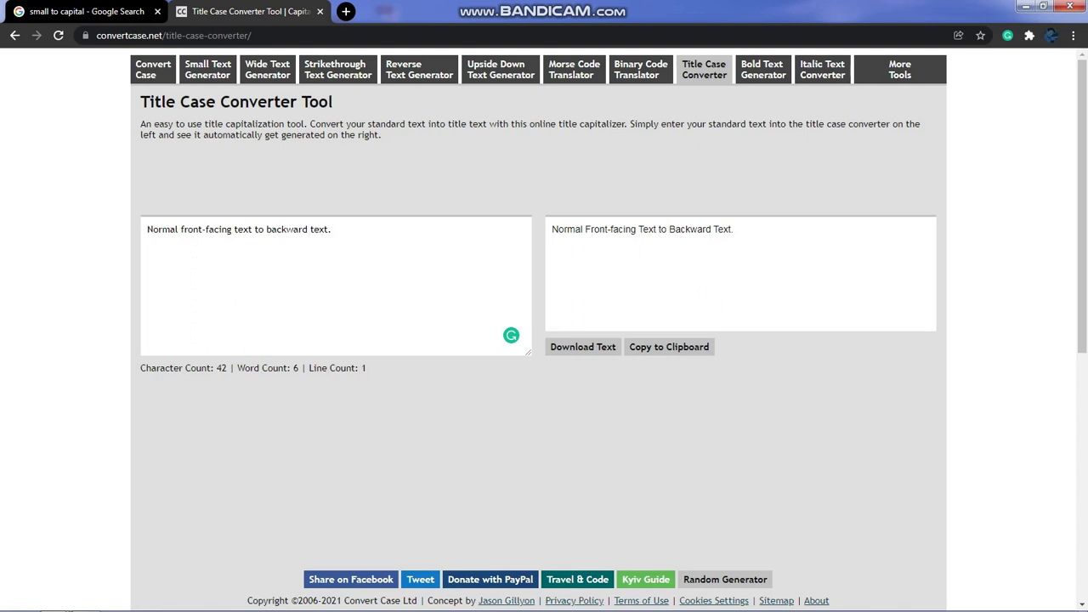
# Generate bold and italic versions of the sentence
pyautogui.click(762, 69)
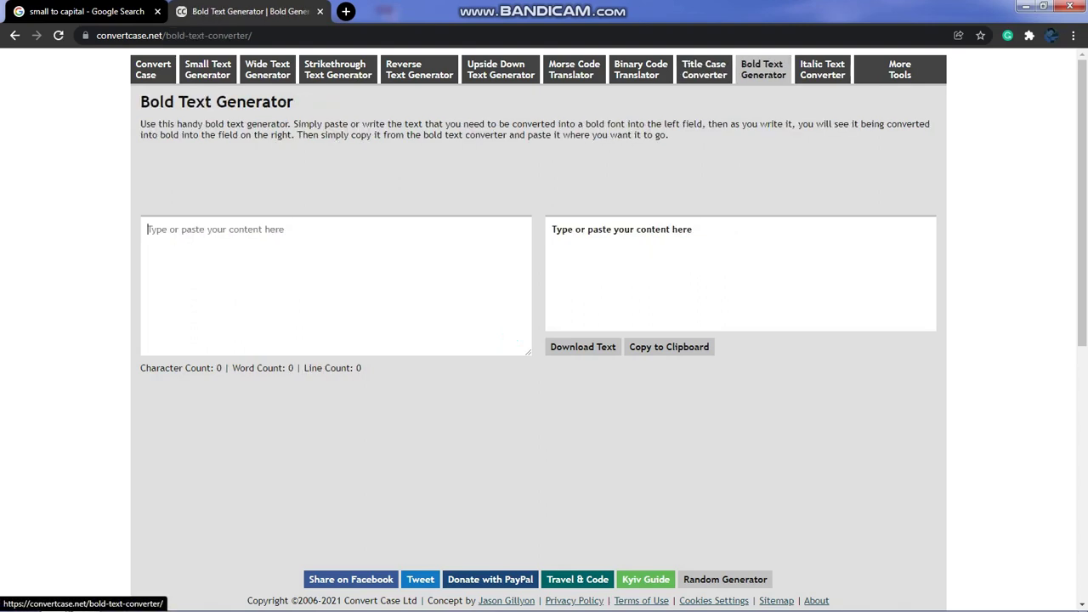
pyautogui.hotkey('ctrl', 'v')
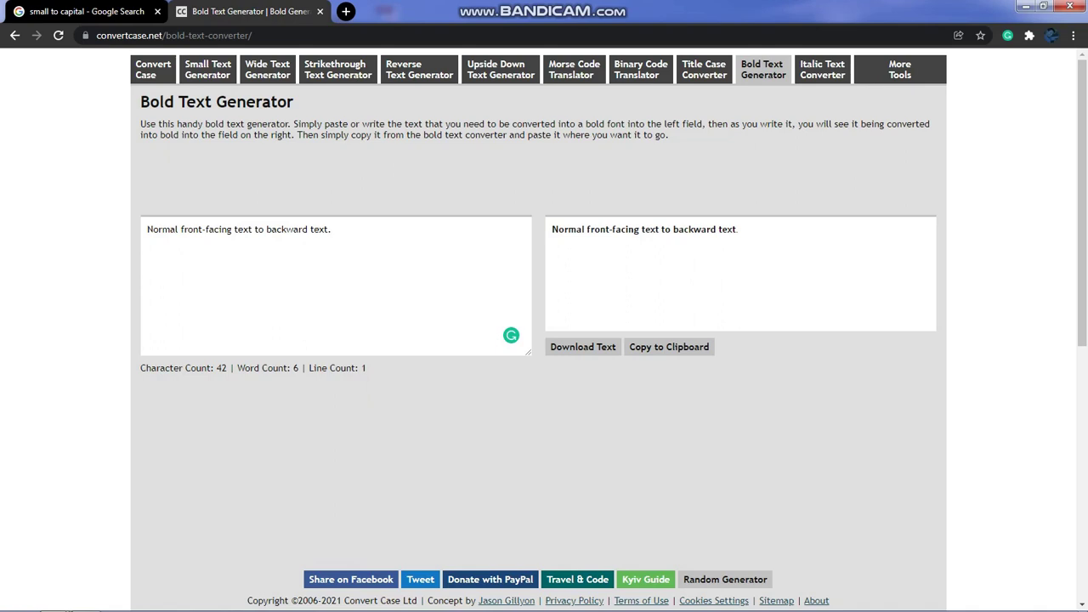
pyautogui.click(822, 69)
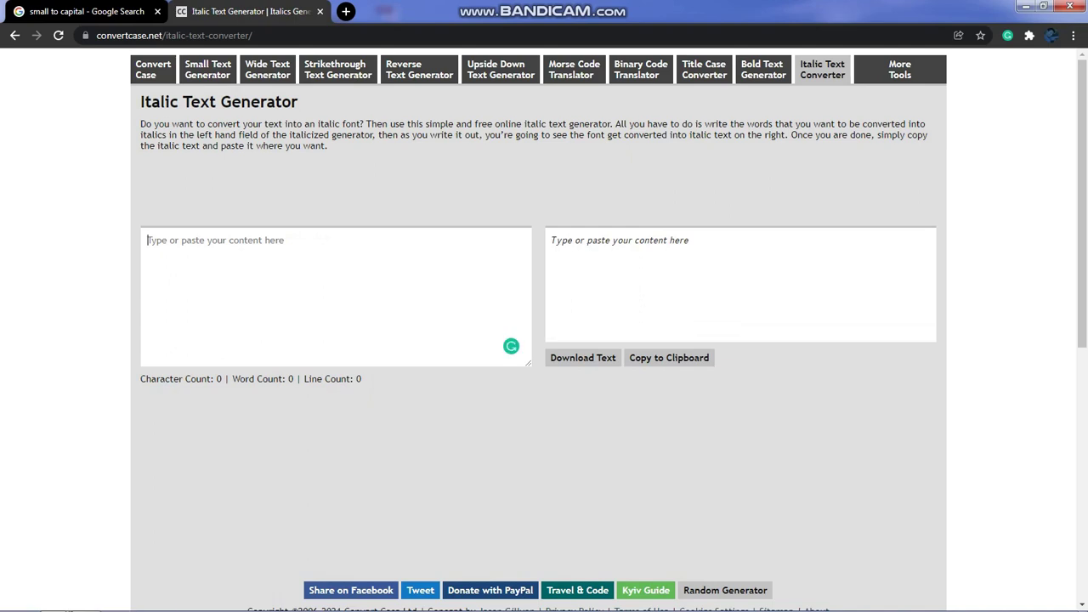
pyautogui.hotkey('ctrl', 'v')
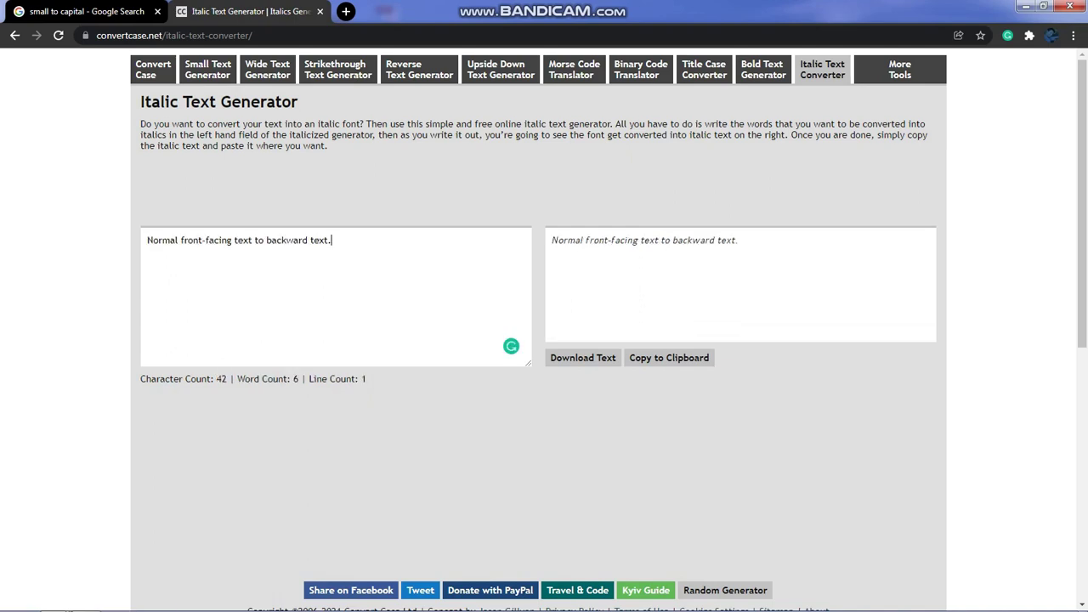
# Produce the underlined version via More Tools, then bring up the Mirror Text Generator
pyautogui.moveTo(899, 69)
pyautogui.click(873, 93)
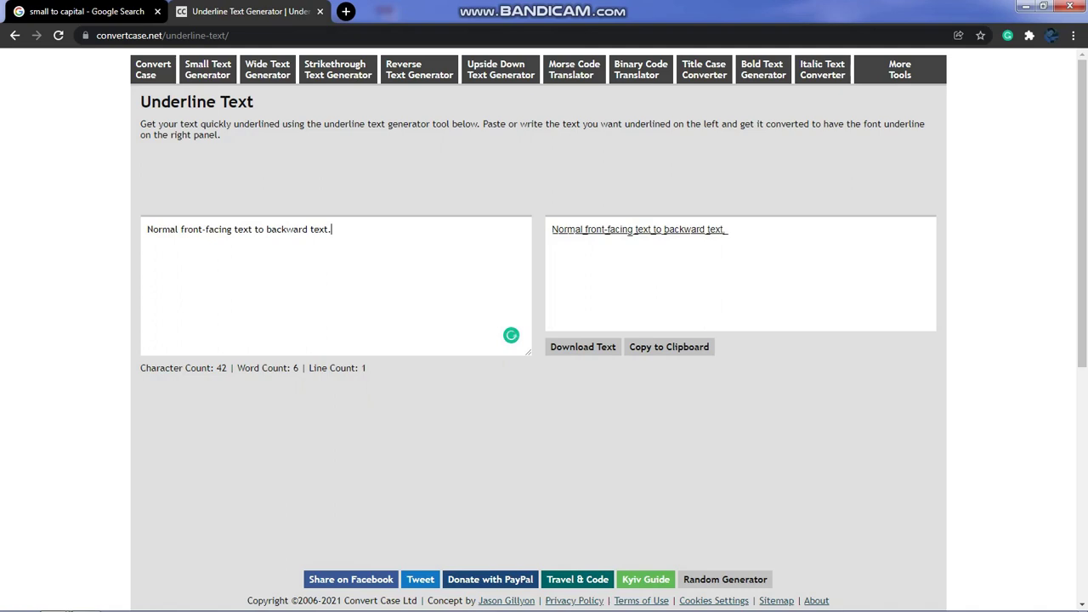
pyautogui.moveTo(899, 70)
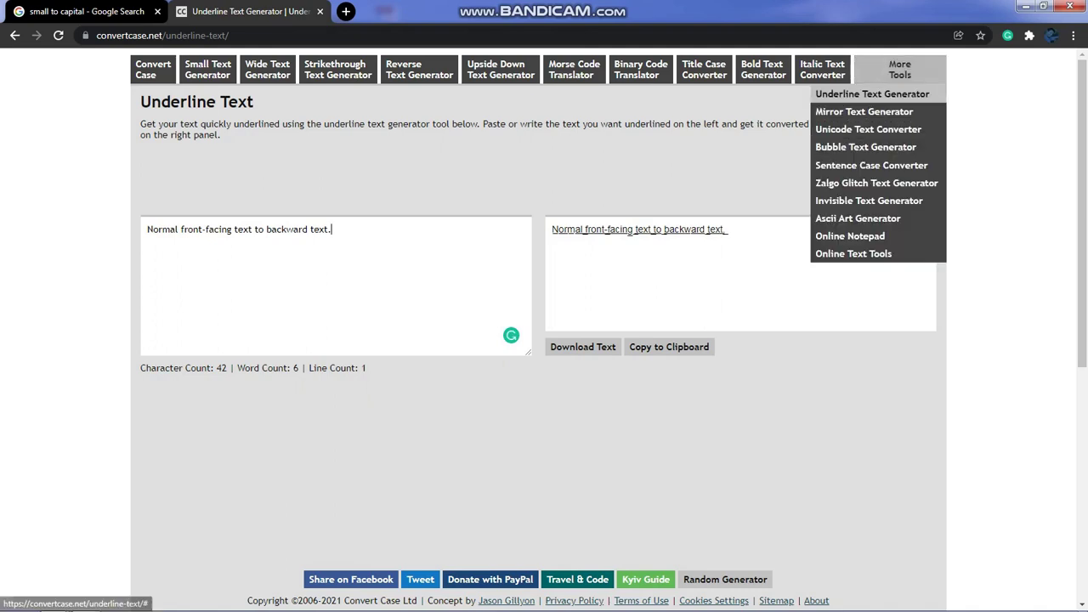
pyautogui.click(864, 111)
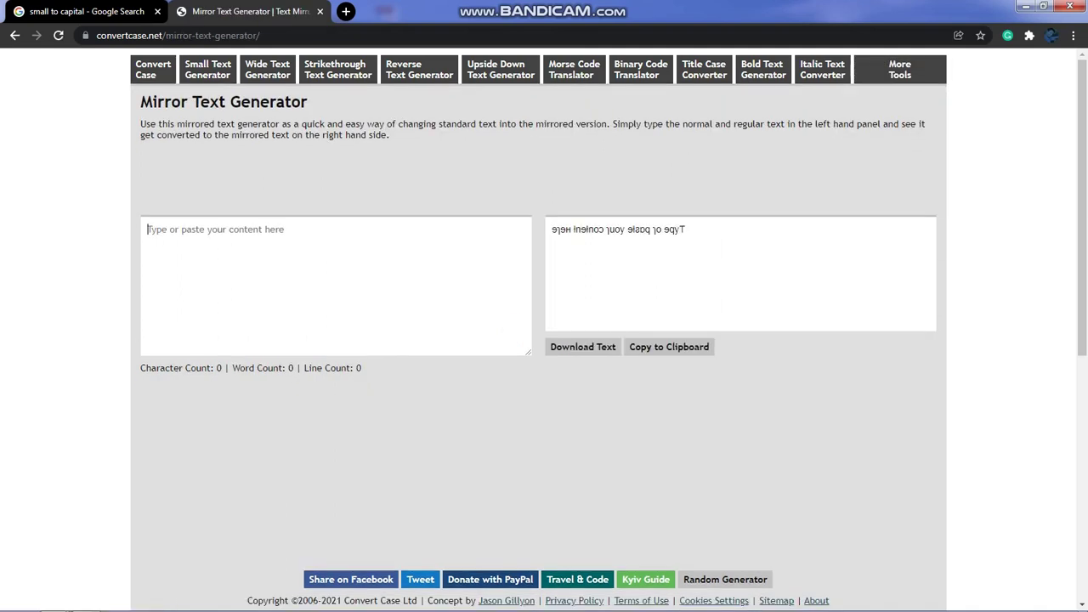
# Mirror the sentence, then paste it into the Unicode Text Converter to preview Script, Fraktur and other fonts
pyautogui.hotkey('ctrl', 'v')
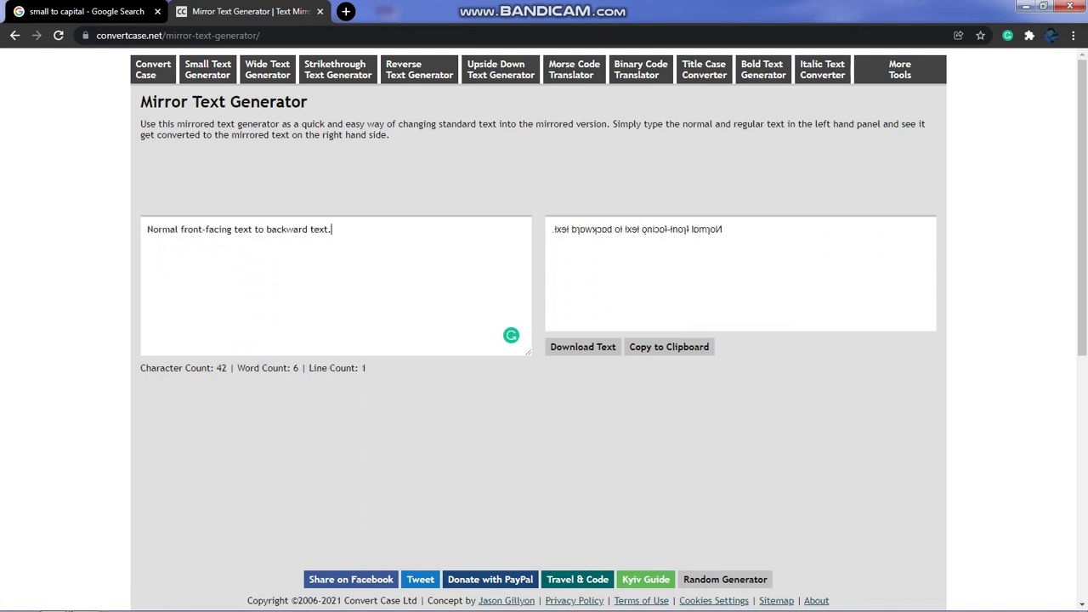
pyautogui.moveTo(884, 72)
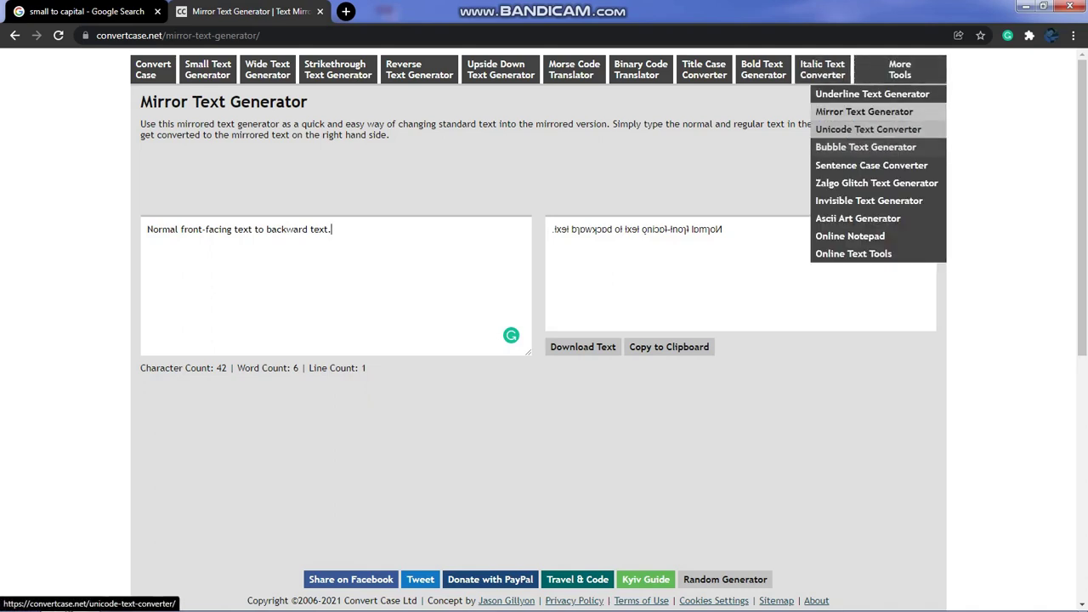
pyautogui.click(867, 130)
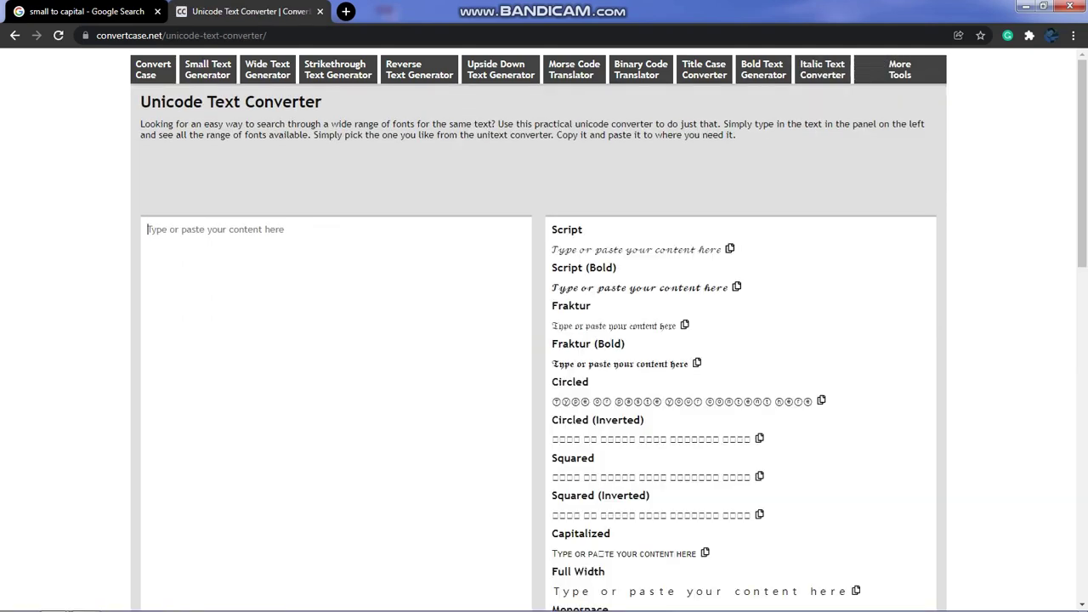
pyautogui.write('Normal front-facing text to backward text.')
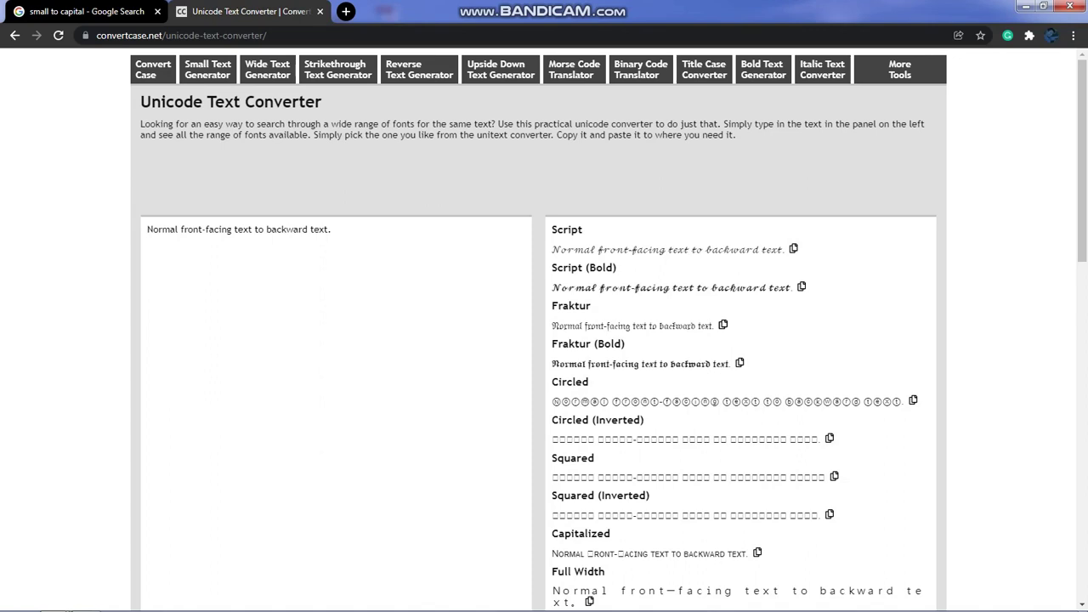
# Render the sentence in the Bubble Text Generator
pyautogui.moveTo(900, 70)
pyautogui.click(865, 146)
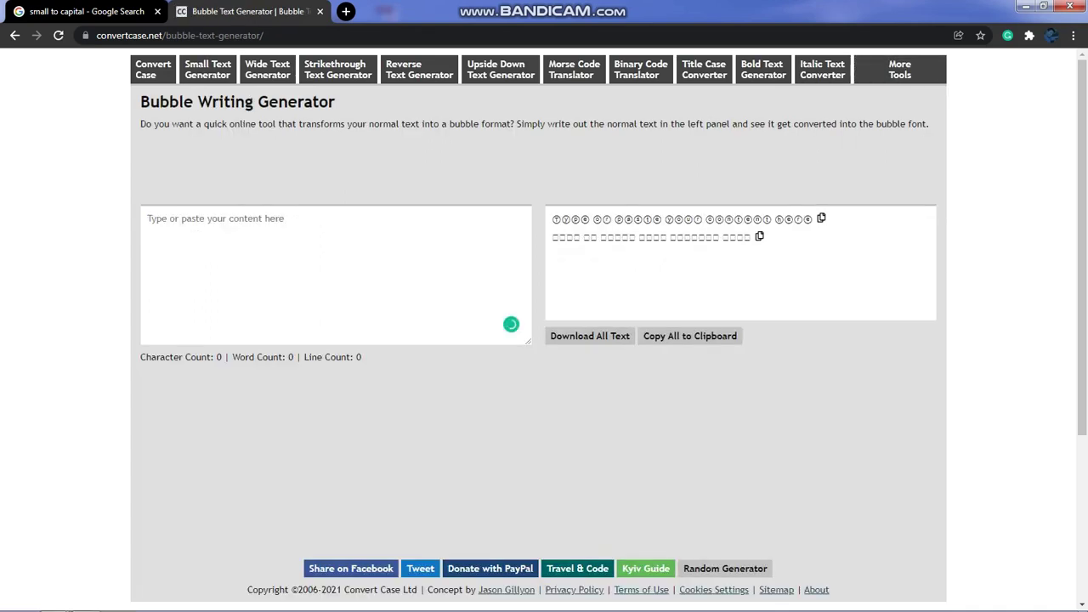
pyautogui.write('𝔑𝔬𝔯𝔪𝔞𝔩 𝔣𝔯𝔬𝔫𝔱-𝔣𝔞𝔠𝔦𝔫𝔤 𝔱𝔢𝔵𝔱 𝔱𝔬 𝔟𝔞𝔠𝔨𝔴𝔞𝔯𝔡 𝔱𝔢𝔵𝔱.')
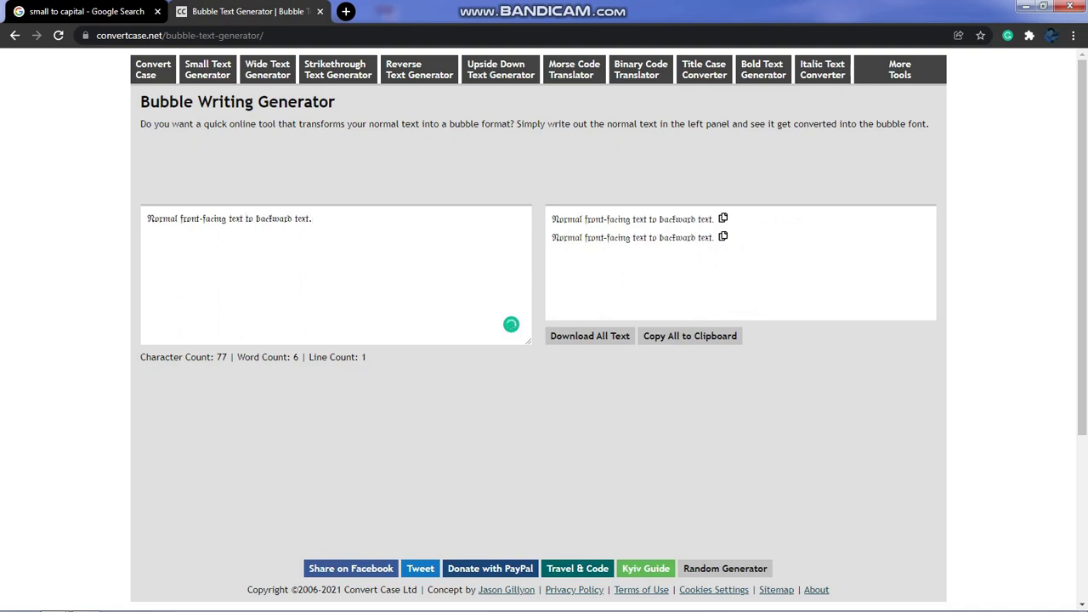
# Replace the bubble input with the page's opening sentence 'Do you want a quick online tool…'
pyautogui.hotkey('ctrl', 'a')
pyautogui.press('BackSpace')
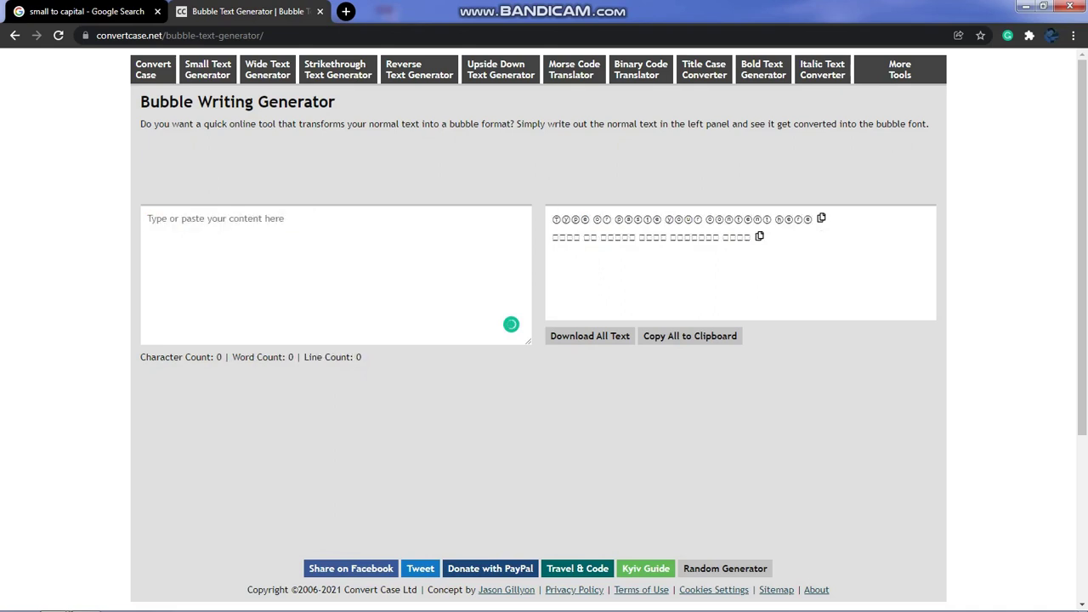
pyautogui.moveTo(141, 124)
pyautogui.mouseDown()
pyautogui.moveTo(929, 124)
pyautogui.moveTo(514, 124)
pyautogui.mouseUp()
pyautogui.hotkey('ctrl', 'c')
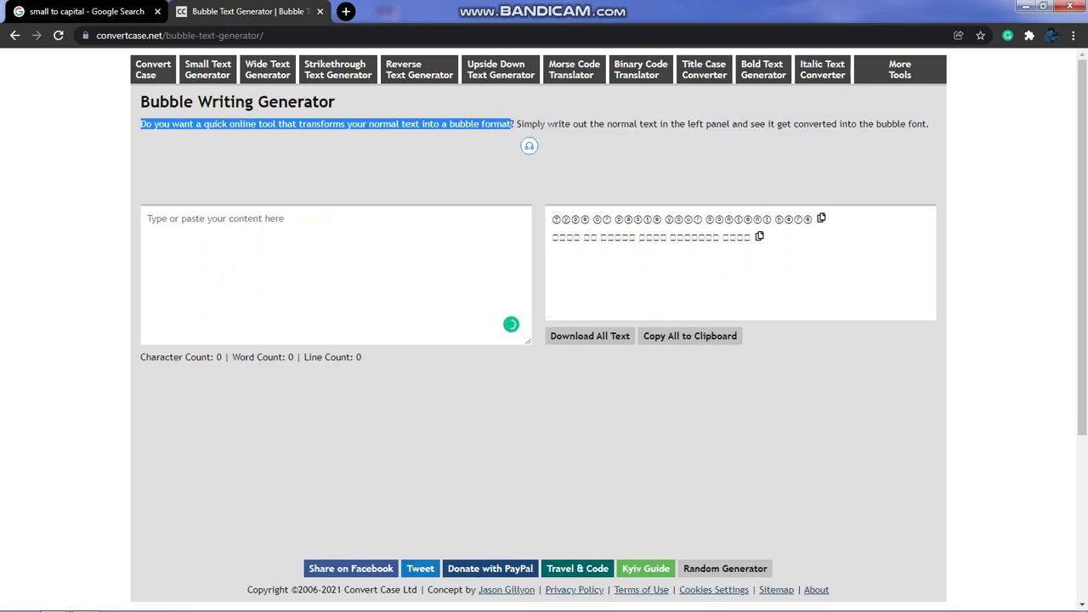
pyautogui.click(147, 218)
pyautogui.hotkey('ctrl', 'v')
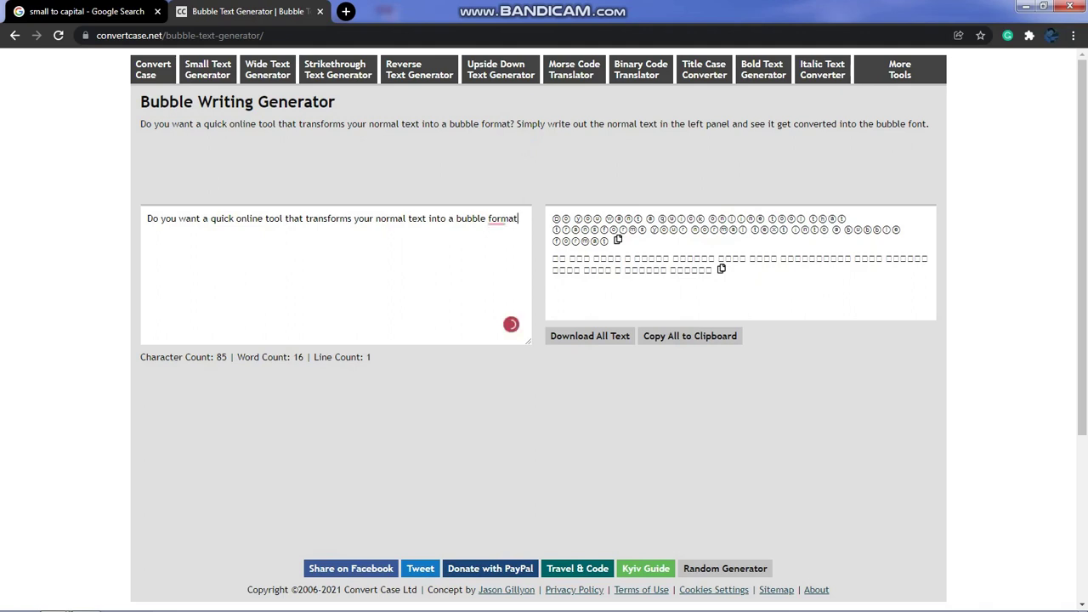
# Run that bubble sentence through the Sentence Case Converter
pyautogui.moveTo(900, 70)
pyautogui.click(871, 165)
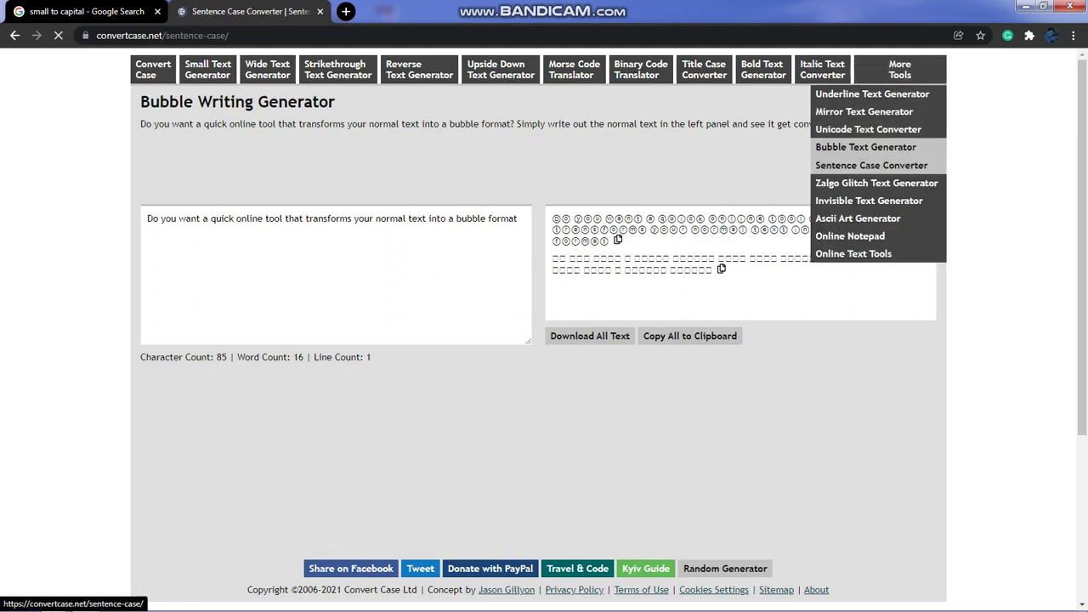
pyautogui.hotkey('ctrl', 'v')
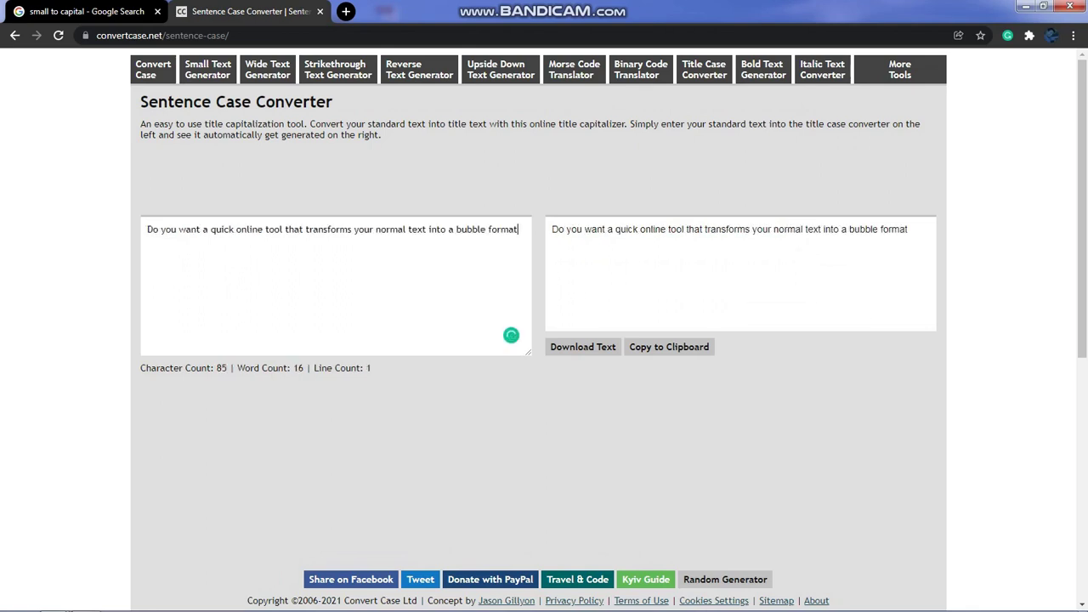
# Glitch 'A handy online free glitch generator' into Zalgo text, replacing the earlier input
pyautogui.moveTo(899, 70)
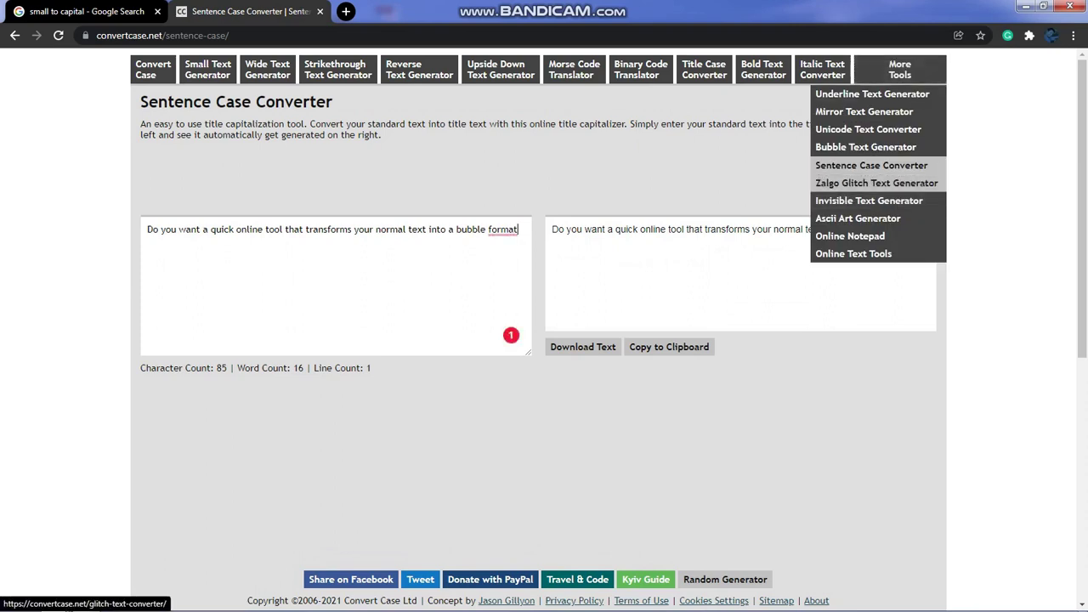
pyautogui.click(877, 183)
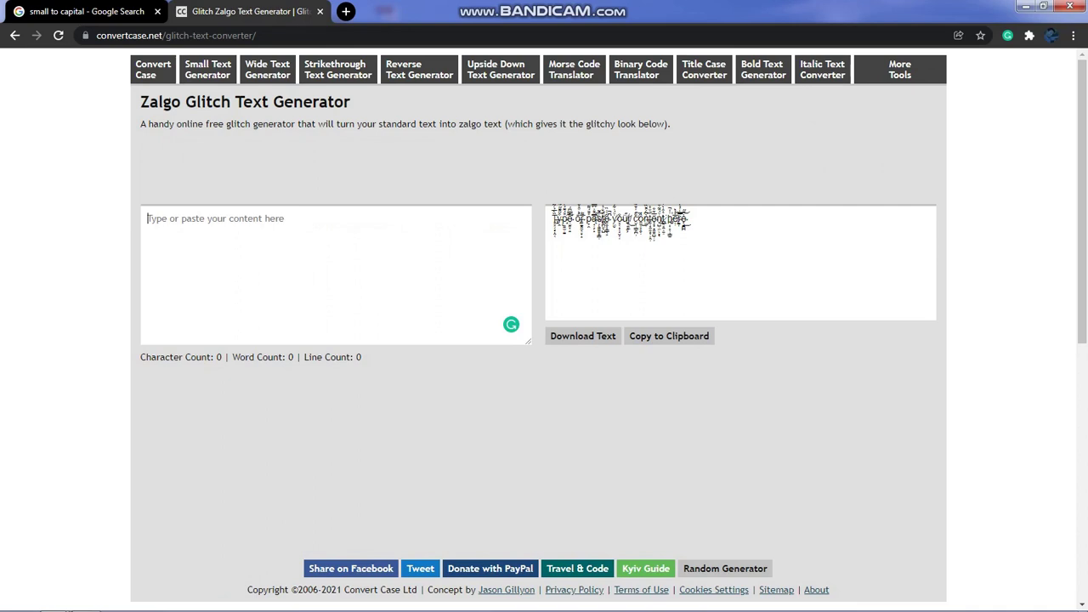
pyautogui.hotkey('ctrl', 'v')
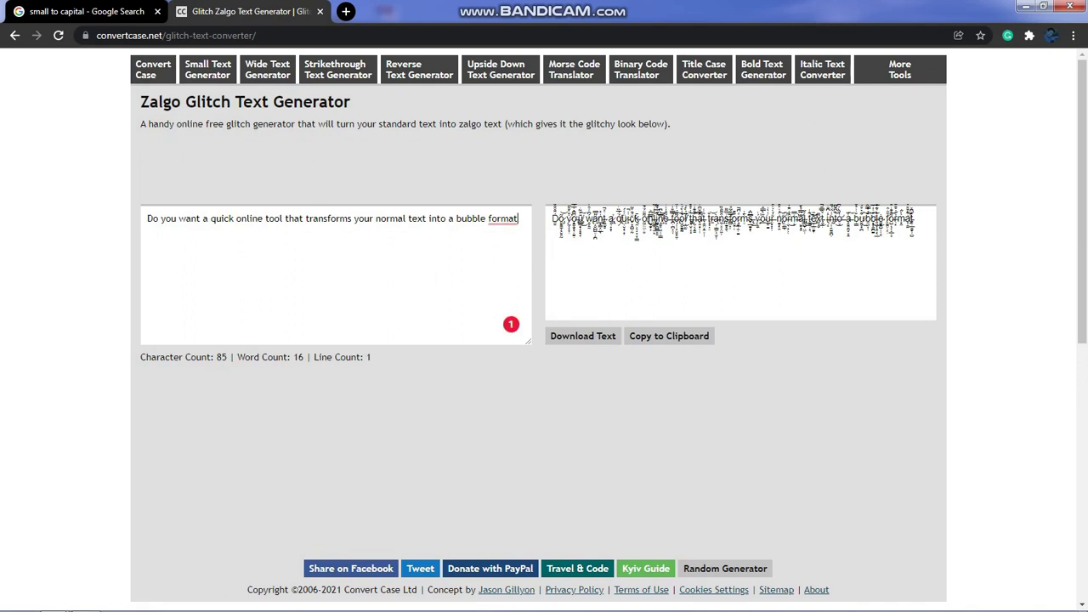
pyautogui.moveTo(140, 123); pyautogui.dragTo(295, 124)
pyautogui.hotkey('ctrl', 'c')
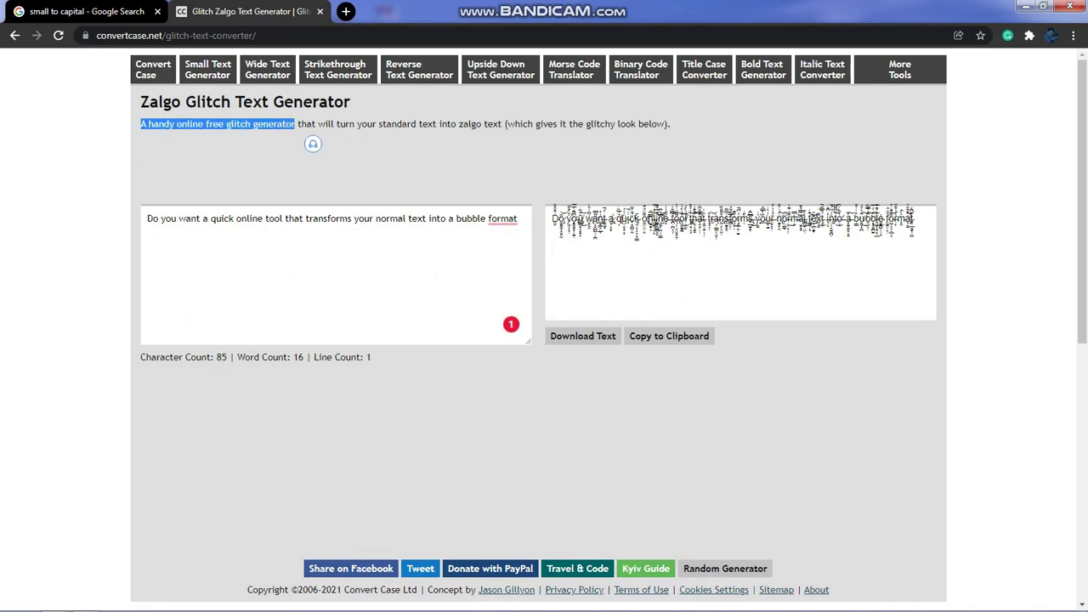
pyautogui.click(336, 272)
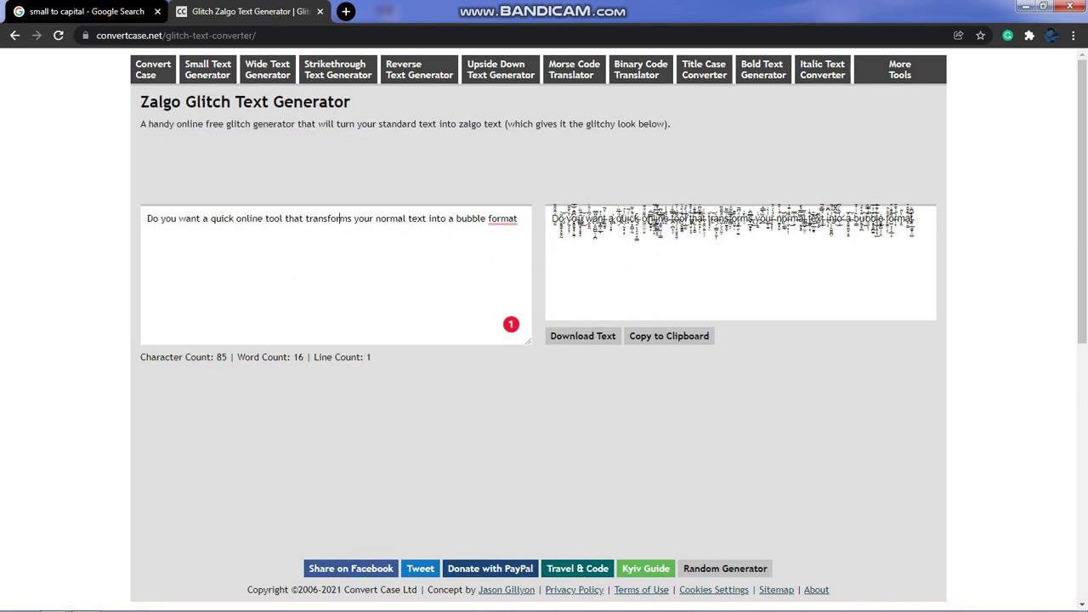
pyautogui.hotkey('ctrl', 'a')
pyautogui.hotkey('ctrl', 'v')
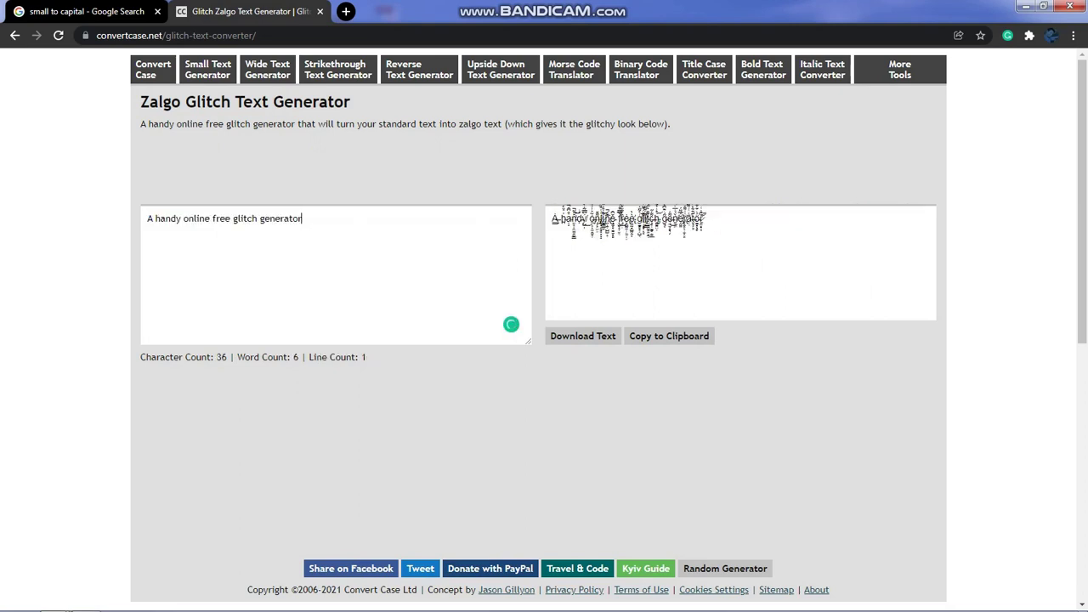
# Put the intro sentence 'If you're looking to produce some invisible text…' into the Invisible Text Generator
pyautogui.moveTo(899, 68)
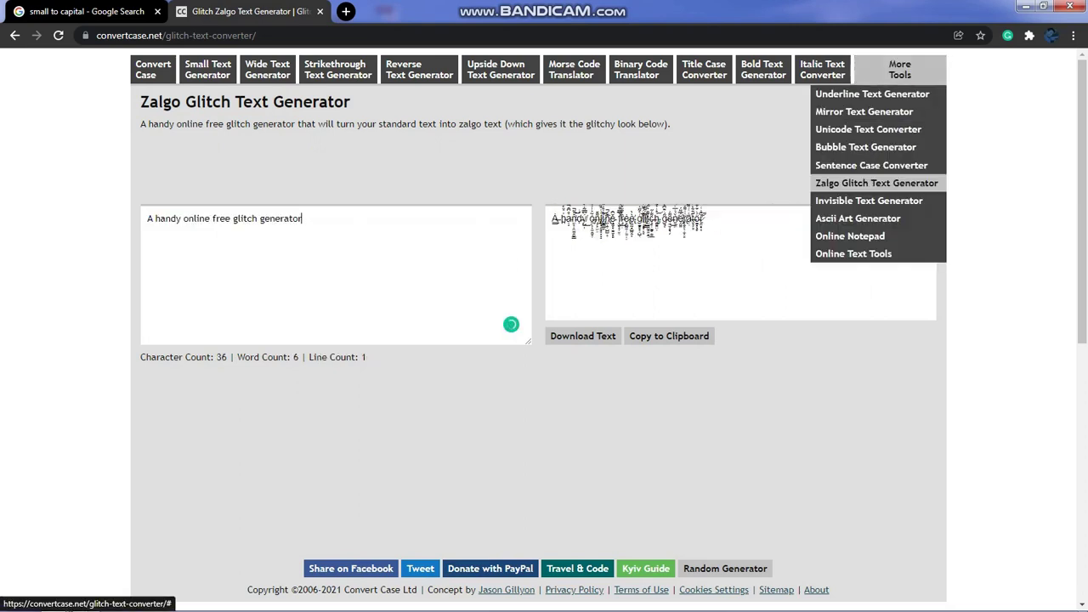
pyautogui.click(869, 200)
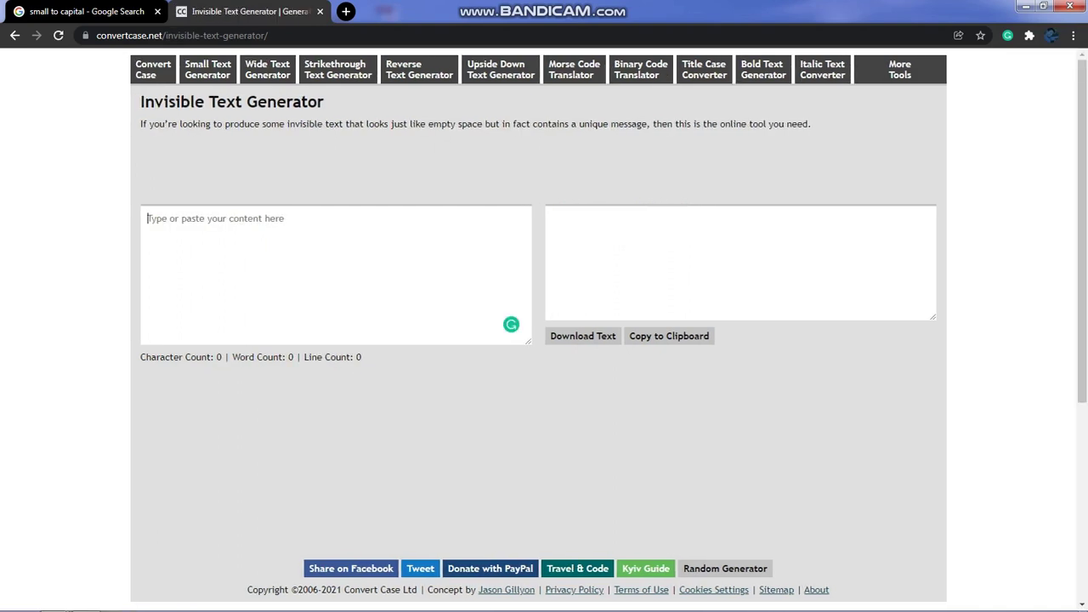
pyautogui.moveTo(141, 124); pyautogui.dragTo(647, 124)
pyautogui.hotkey('ctrl', 'c')
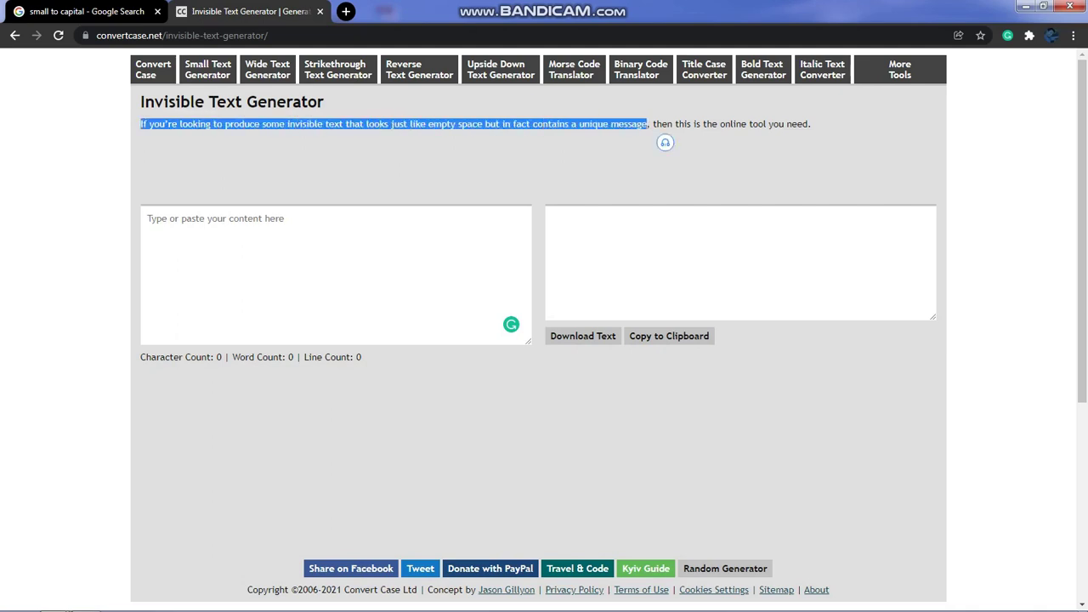
pyautogui.click(147, 218)
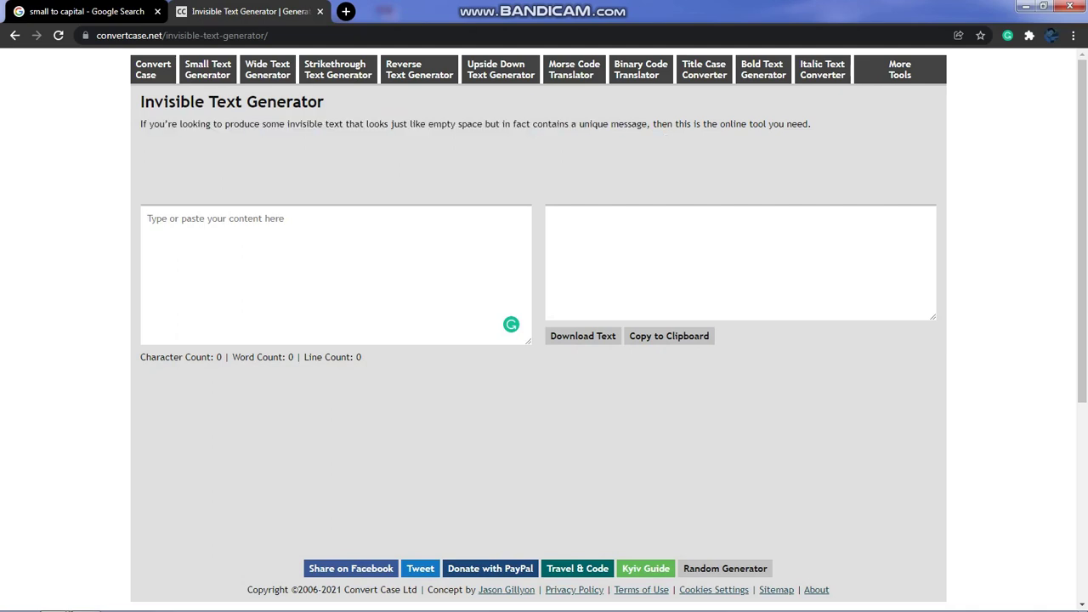
pyautogui.hotkey('ctrl', 'v')
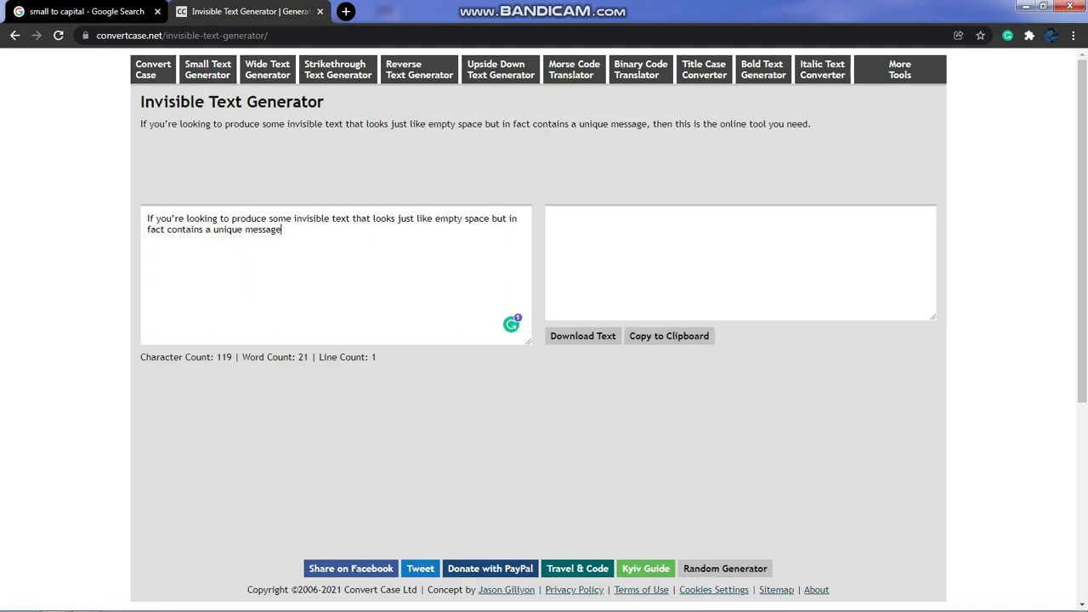
# Upload the signature PNG from the desktop to the Ascii Art Generator to render it as ASCII art
pyautogui.moveTo(900, 69)
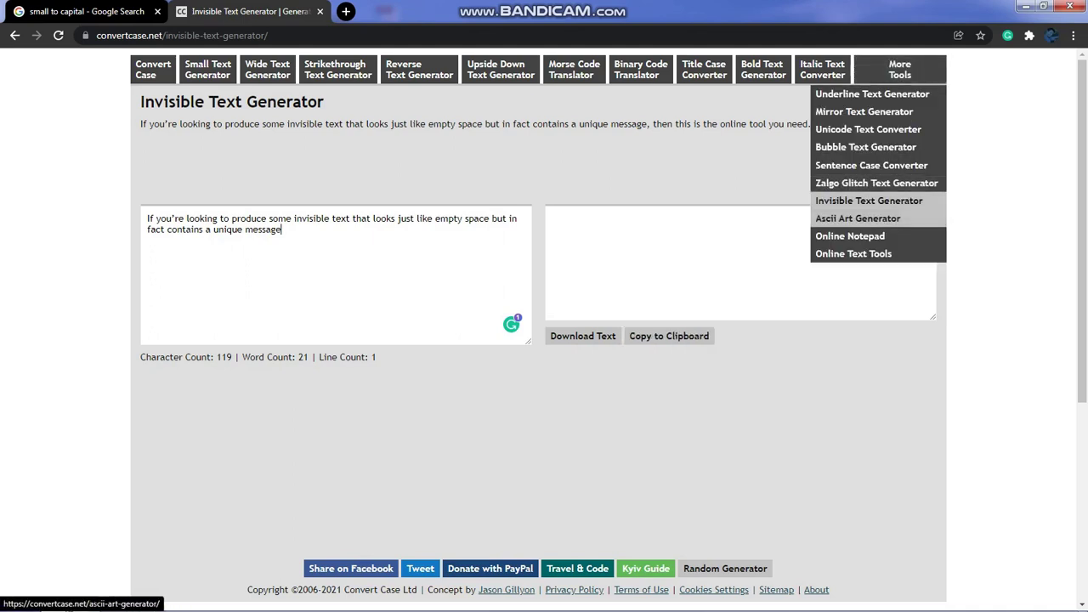
pyautogui.click(858, 218)
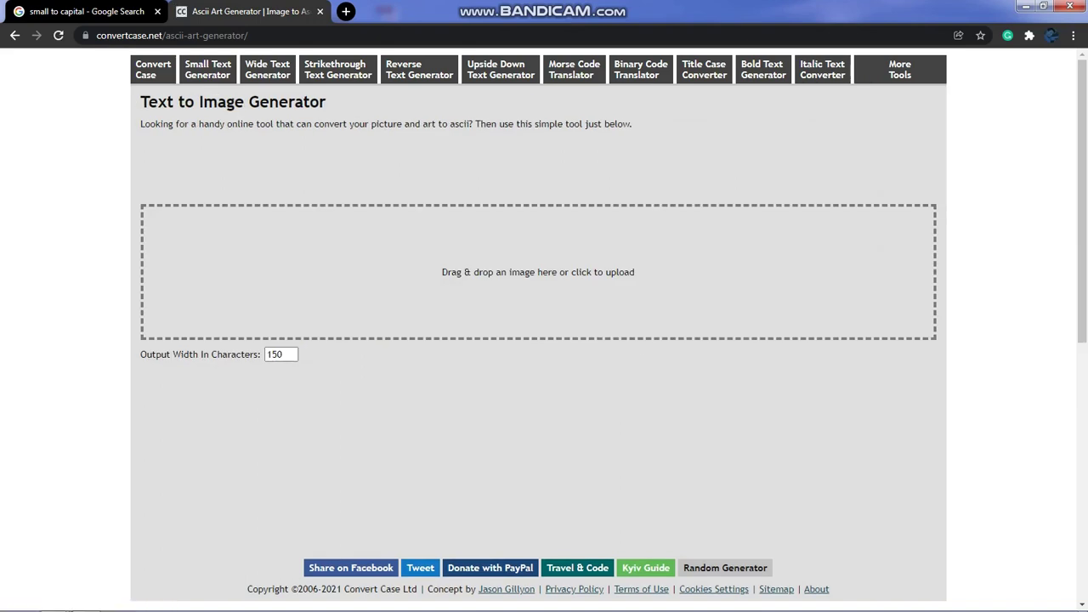
pyautogui.moveTo(858, 218)
pyautogui.click(538, 272)
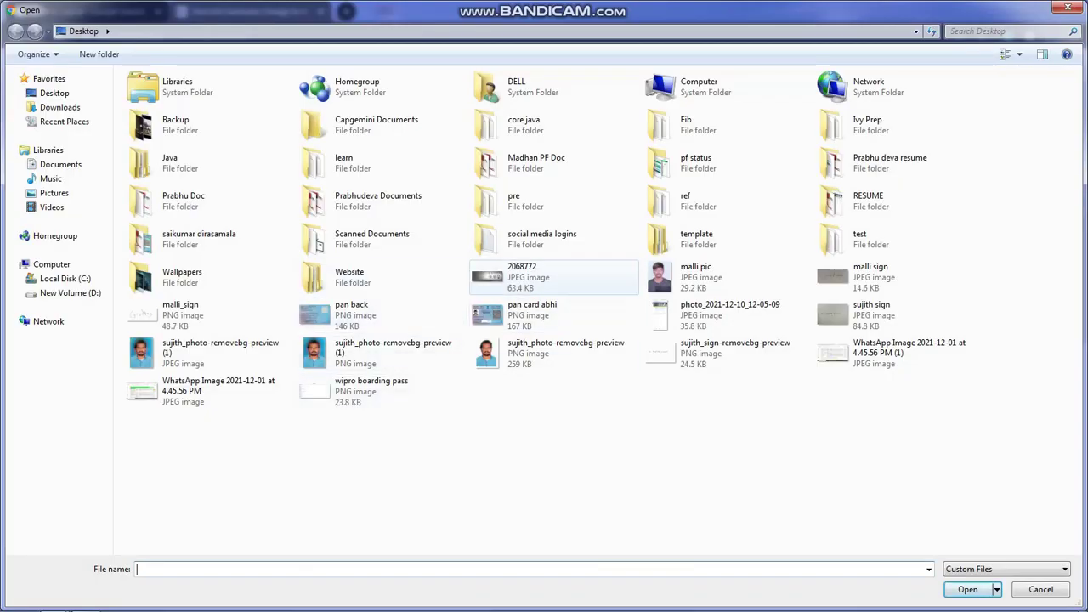
pyautogui.doubleClick(723, 353)
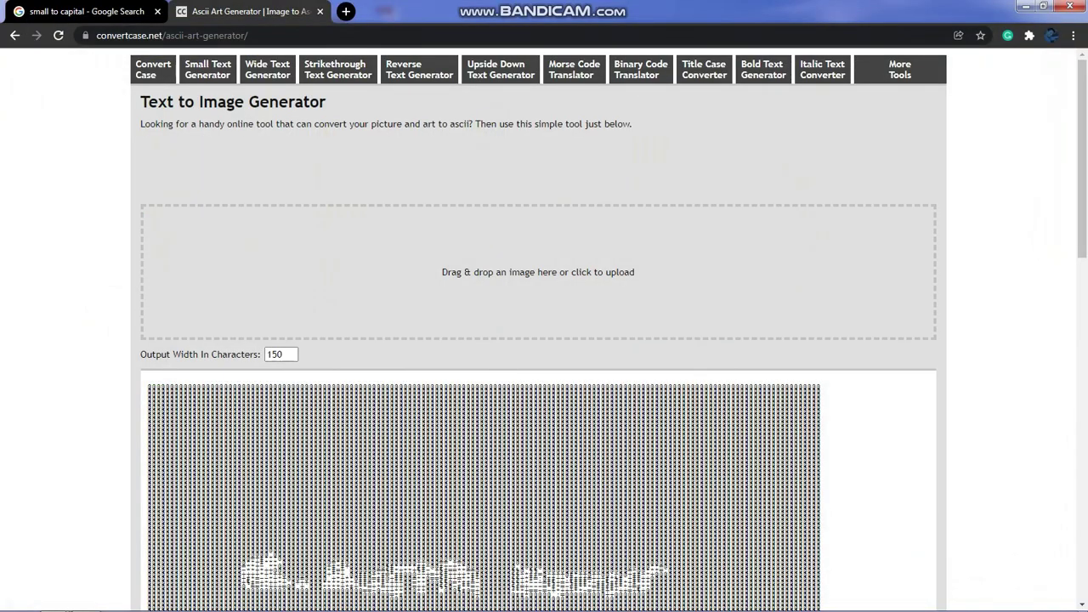
# Paste the invisible-text sentence three times on separate lines in Online Notepad, accepting the Grammarly fix for 'messageIf'
pyautogui.moveTo(899, 69)
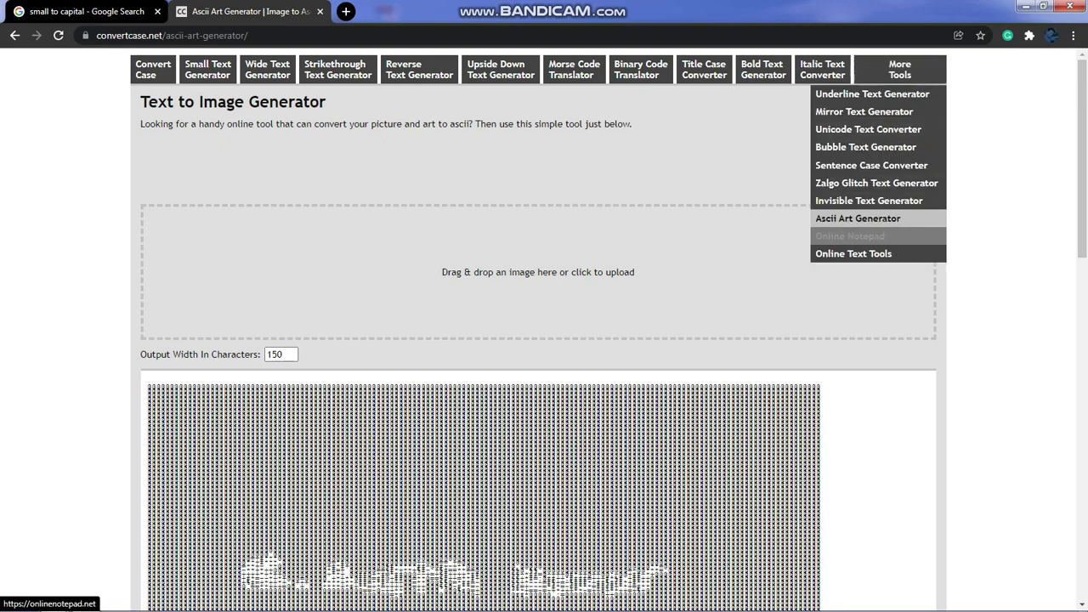
pyautogui.click(850, 235)
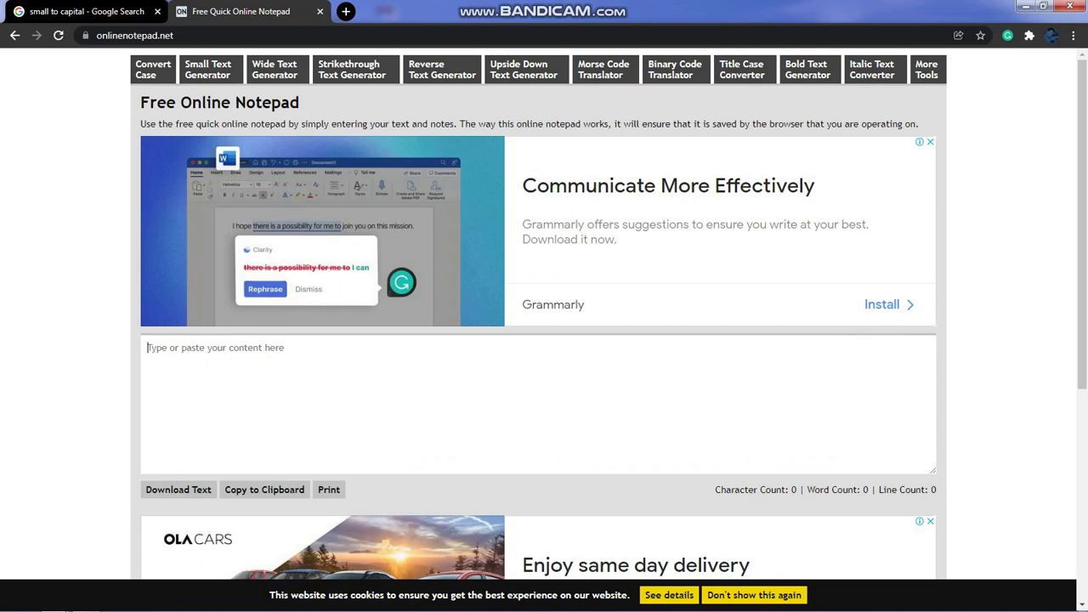
pyautogui.hotkey('ctrl', 'v')
pyautogui.press('Return')
pyautogui.hotkey('ctrl', 'v')
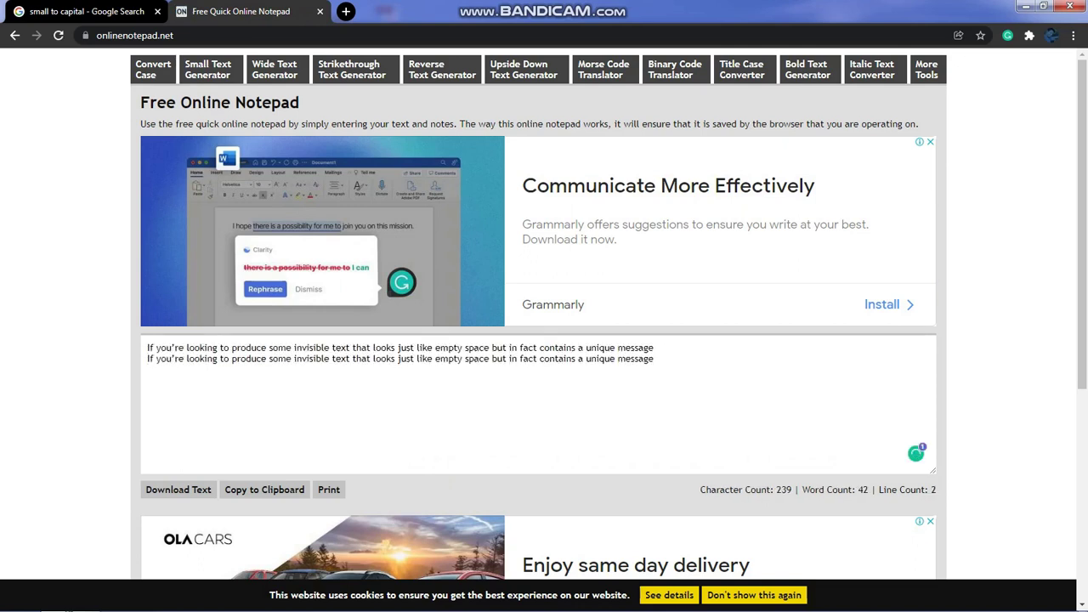
pyautogui.hotkey('ctrl', 'v')
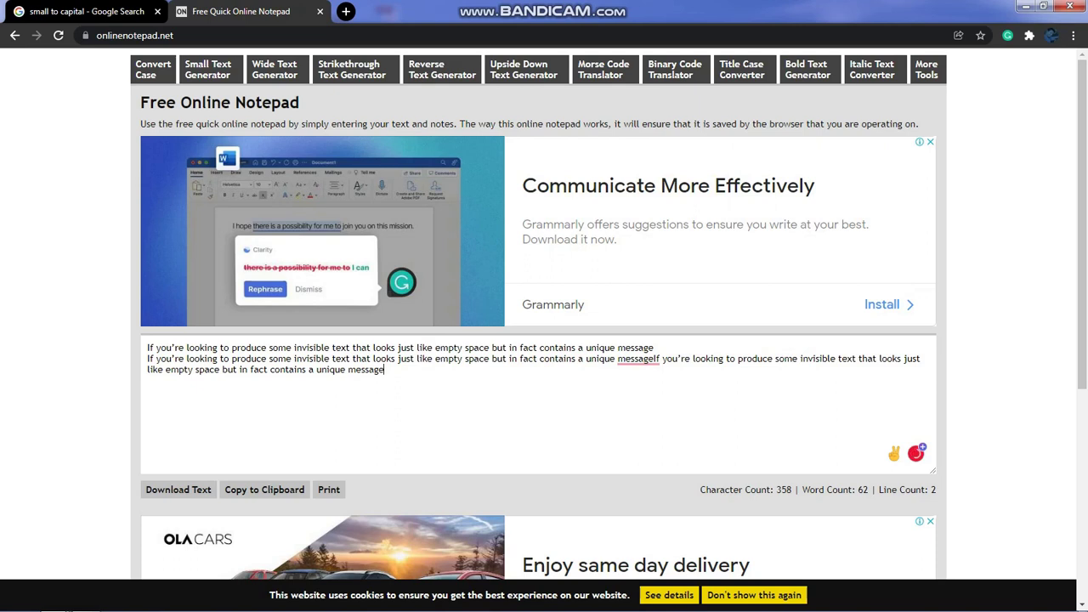
pyautogui.moveTo(638, 359)
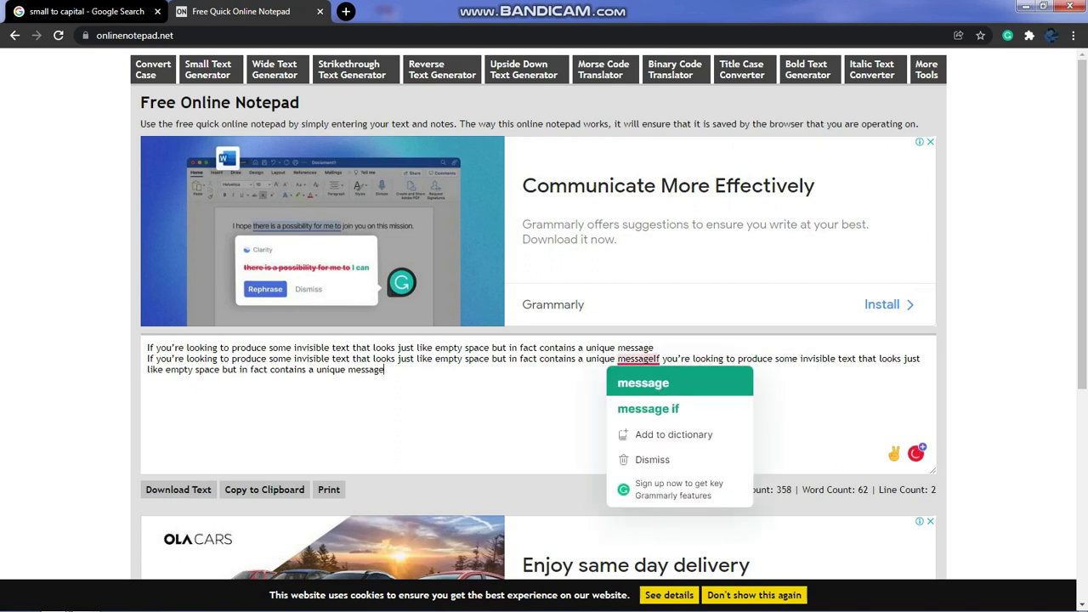
pyautogui.click(642, 382)
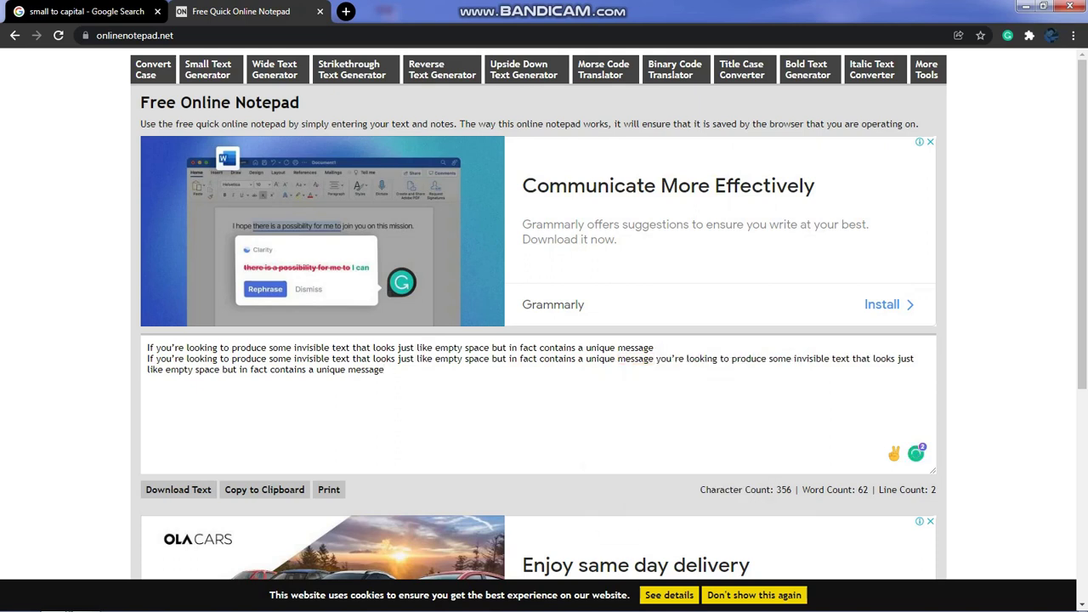
pyautogui.press('Return')
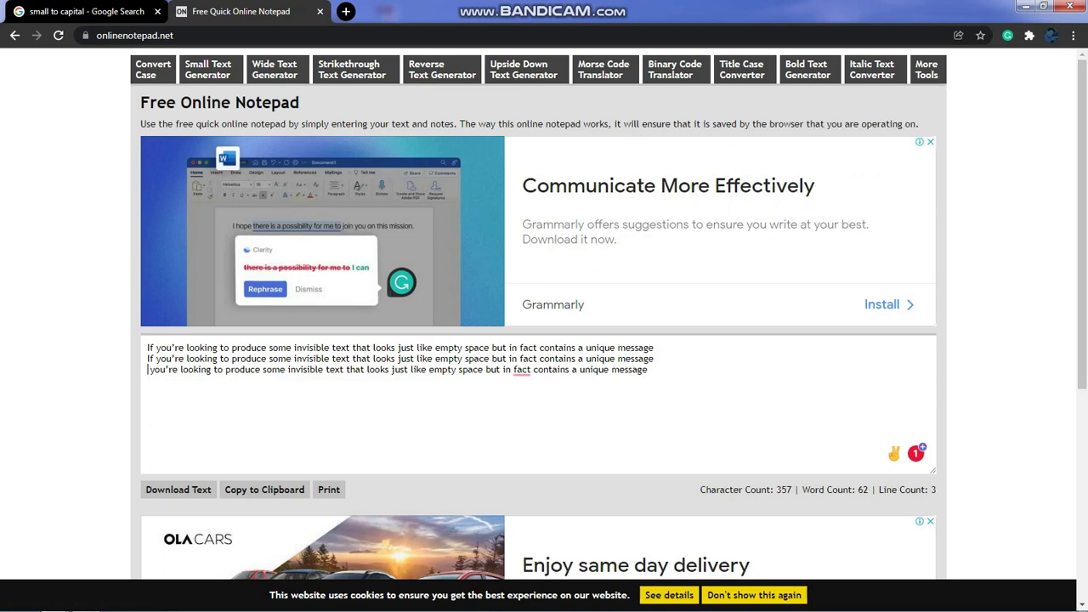
# Type 'Thanks for watching' with trailing dots into the main converter, correcting the 'foe' typo
pyautogui.click(153, 70)
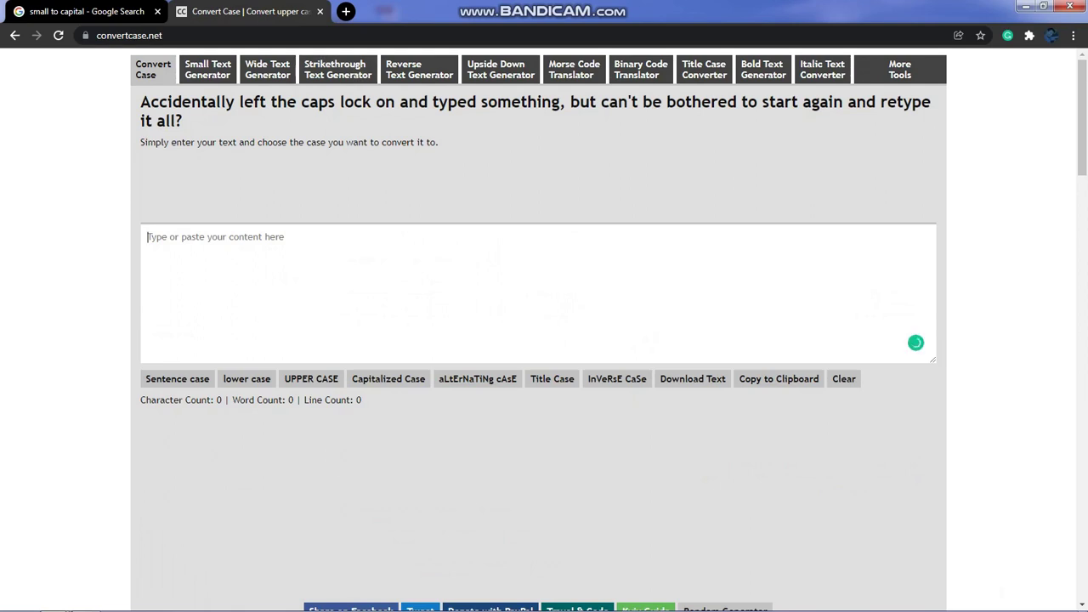
pyautogui.write('Tha')
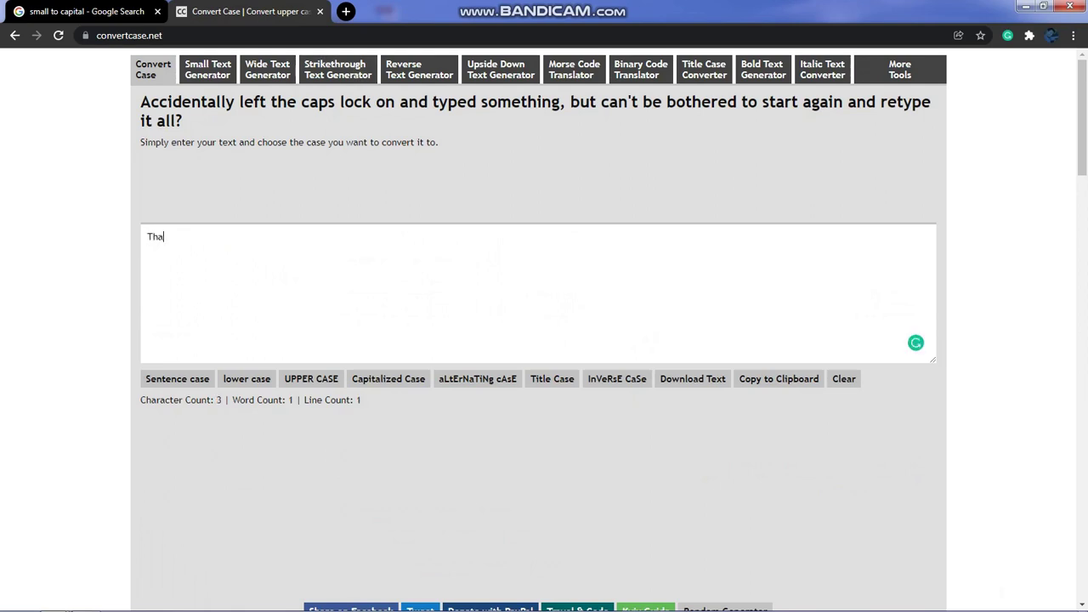
pyautogui.write('nks ')
pyautogui.write('foe')
pyautogui.press('BackSpace')
pyautogui.press('BackSpace')
pyautogui.write('r w')
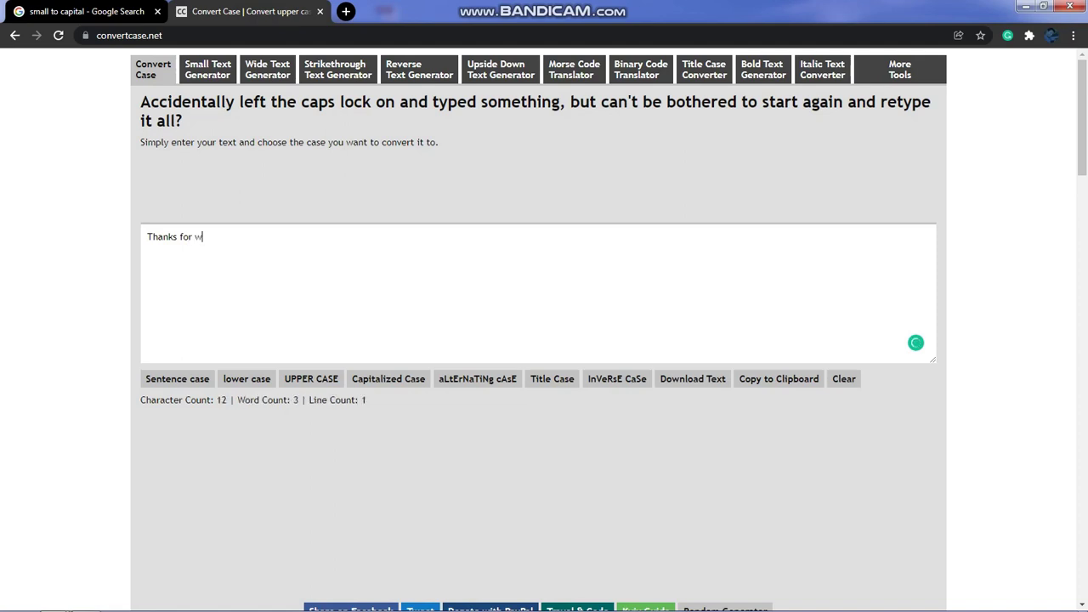
pyautogui.write('atching')
pyautogui.write('..........')
pyautogui.write('.......')
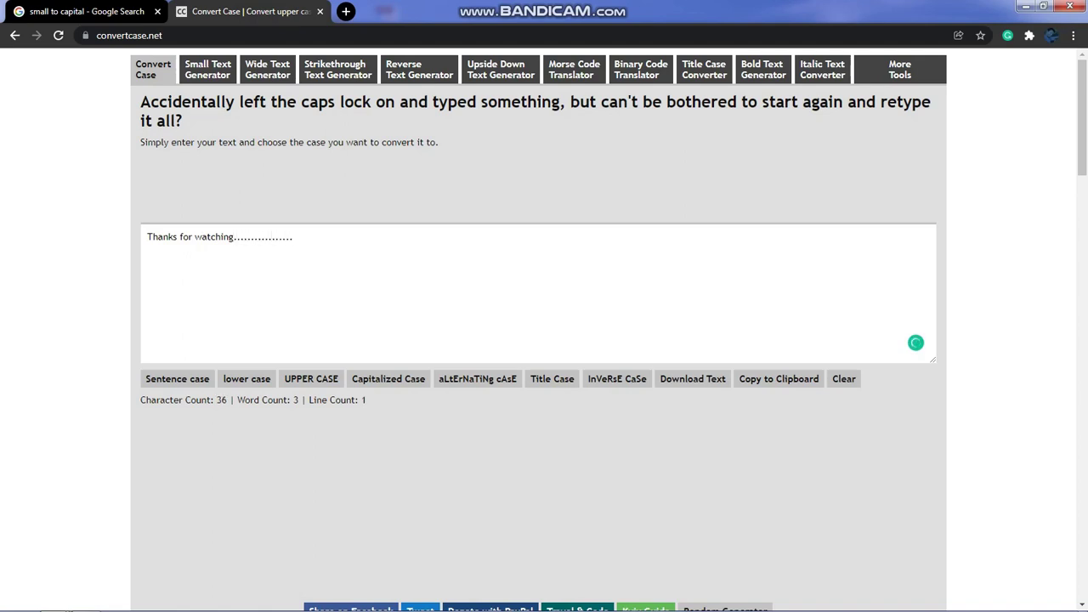